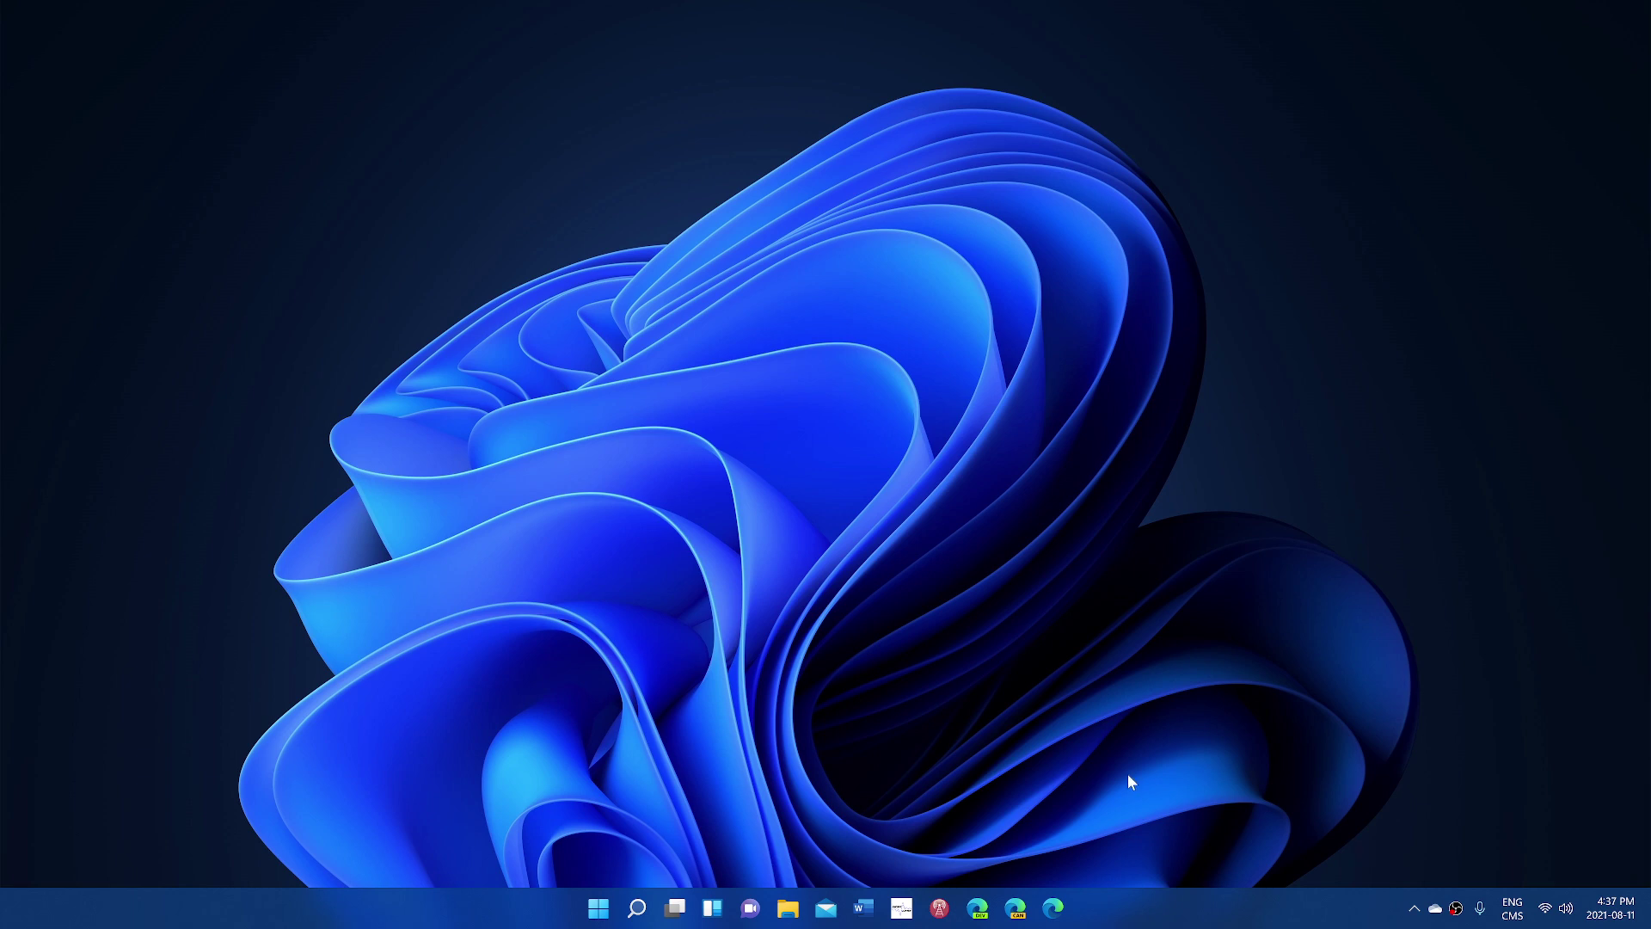
# Open the Start menu showing pinned apps like Edge, Word and Excel, plus recommended files
pyautogui.click(599, 903)
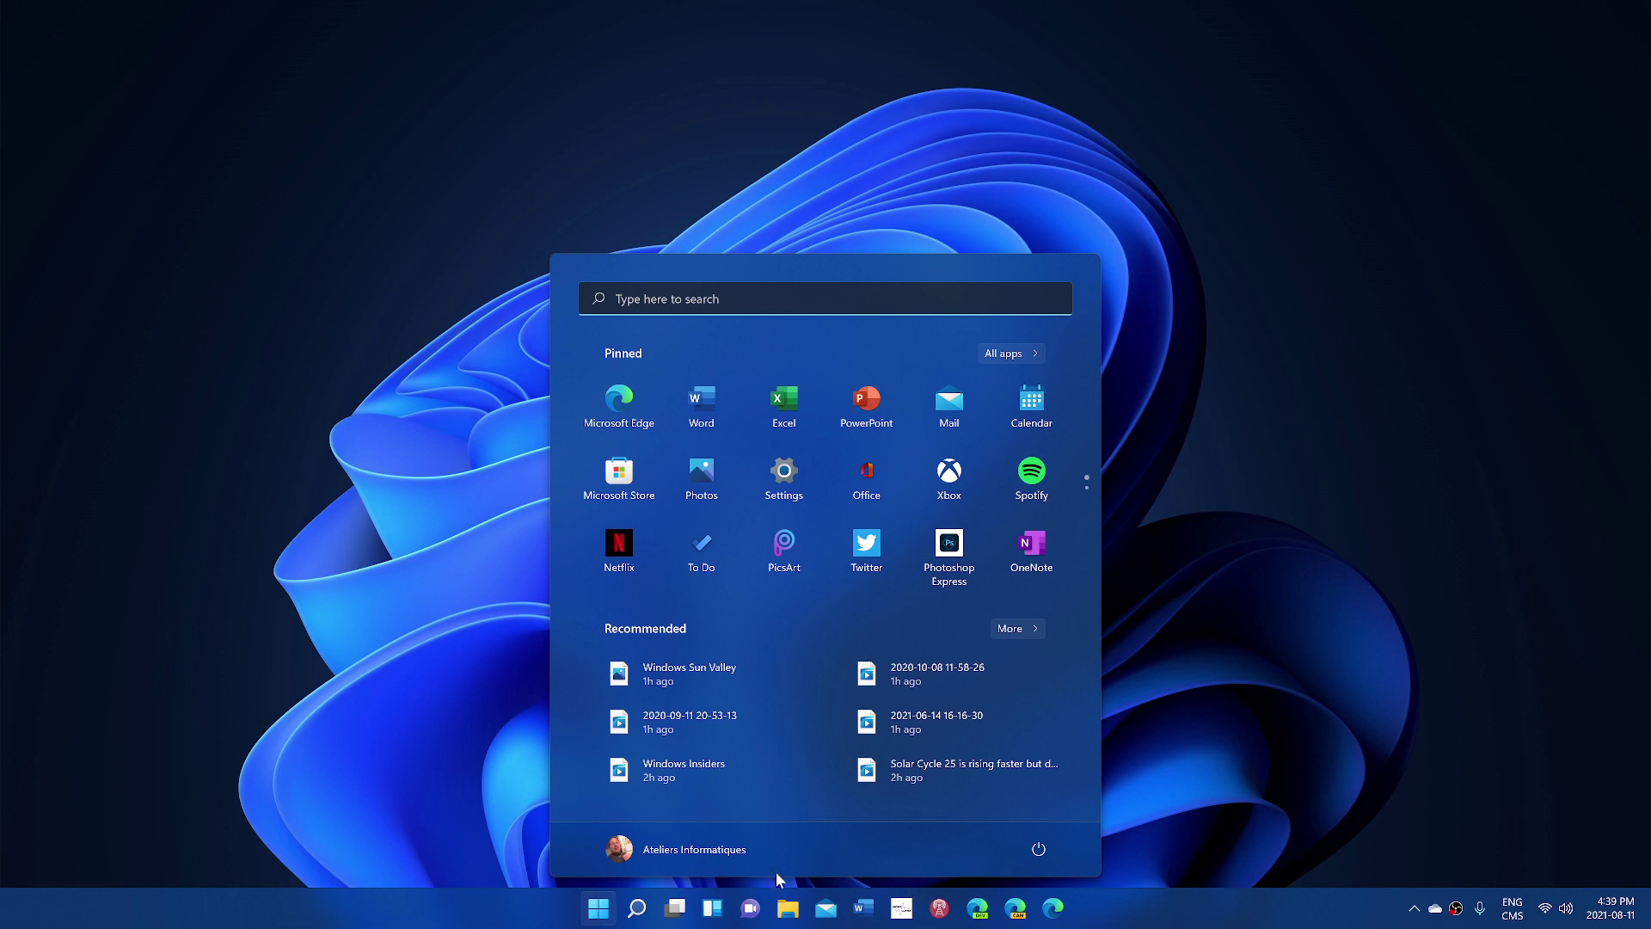
# Show the August 2021 calendar from the taskbar clock, then launch Settings from pinned apps
pyautogui.click(1624, 918)
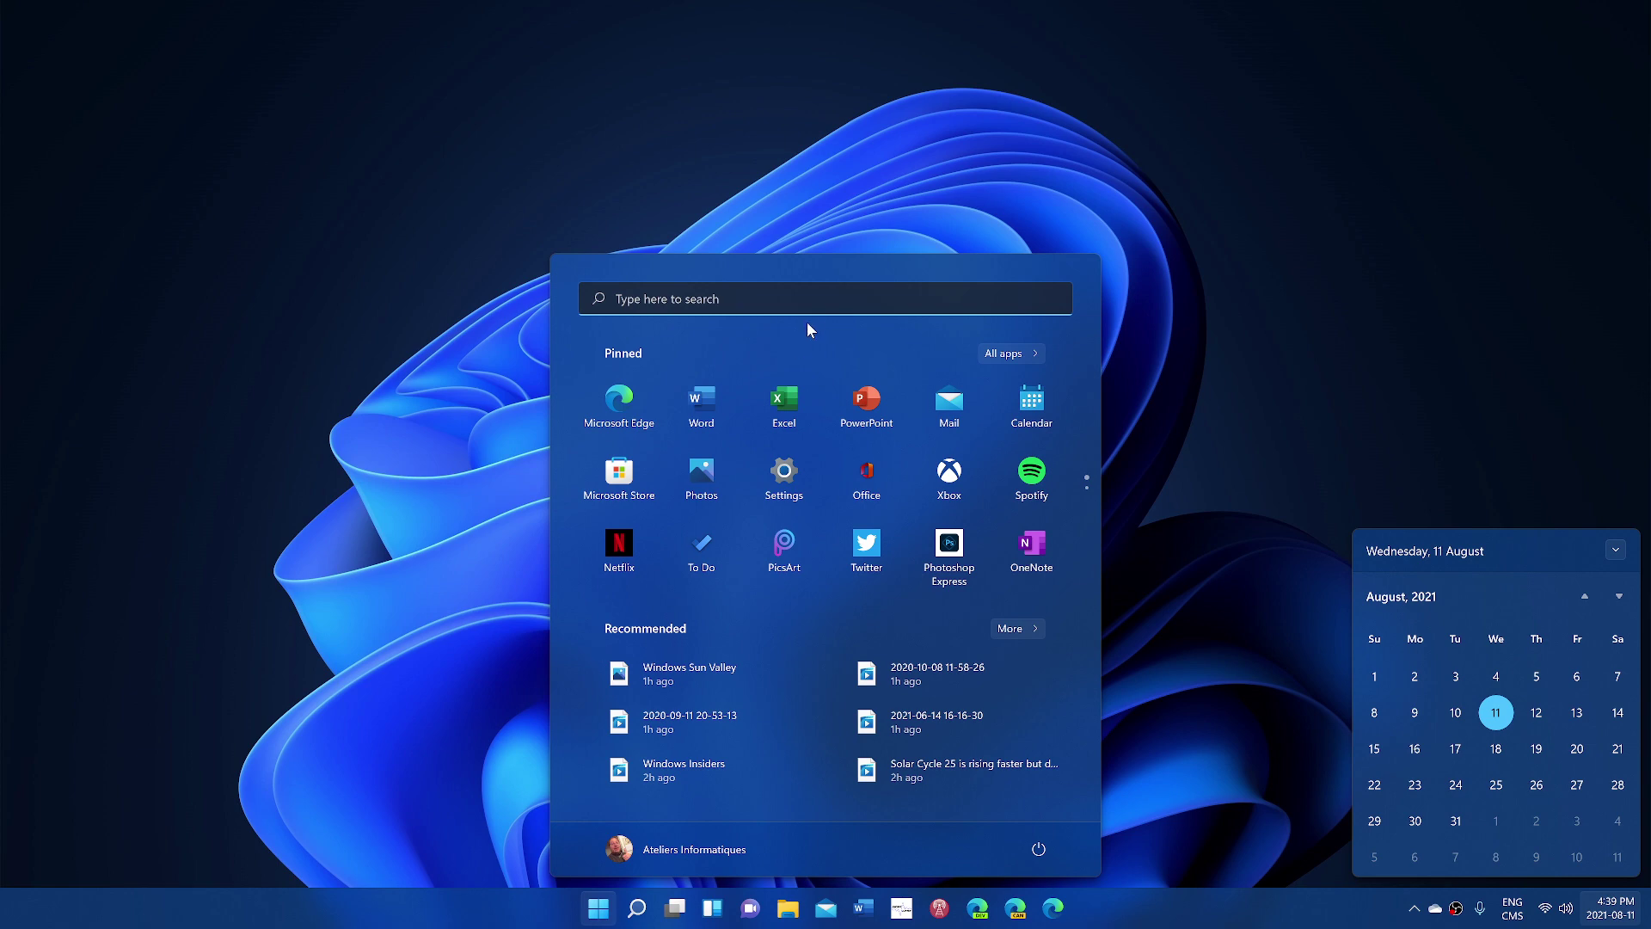
pyautogui.click(799, 474)
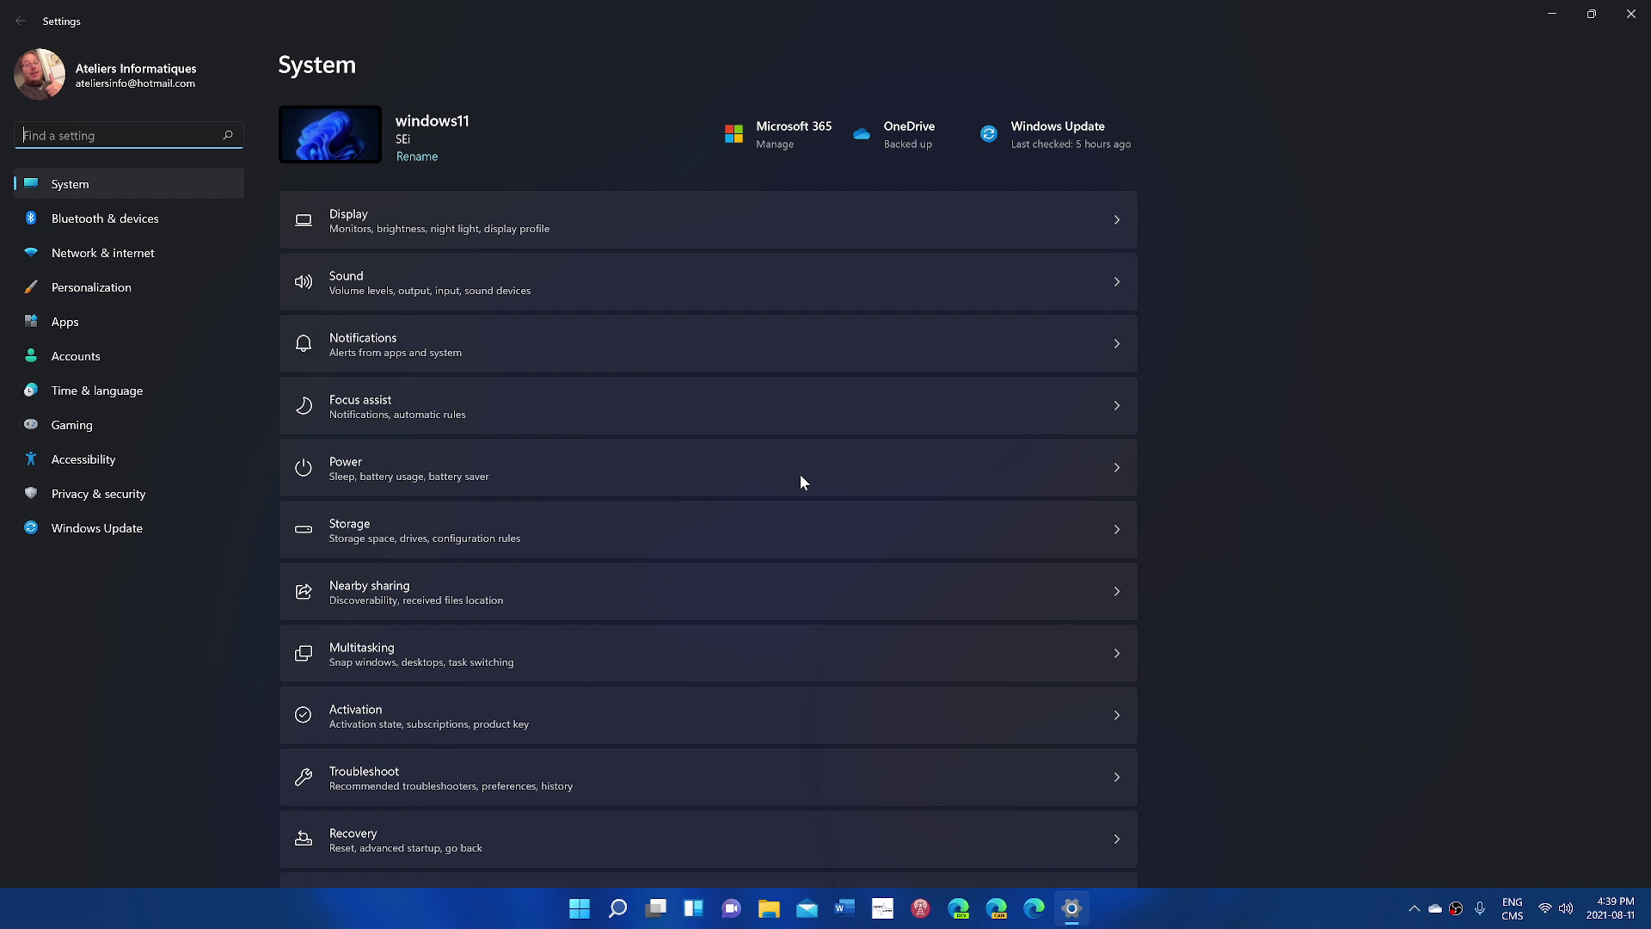
# Go to Apps > Default apps in Settings
pyautogui.click(156, 320)
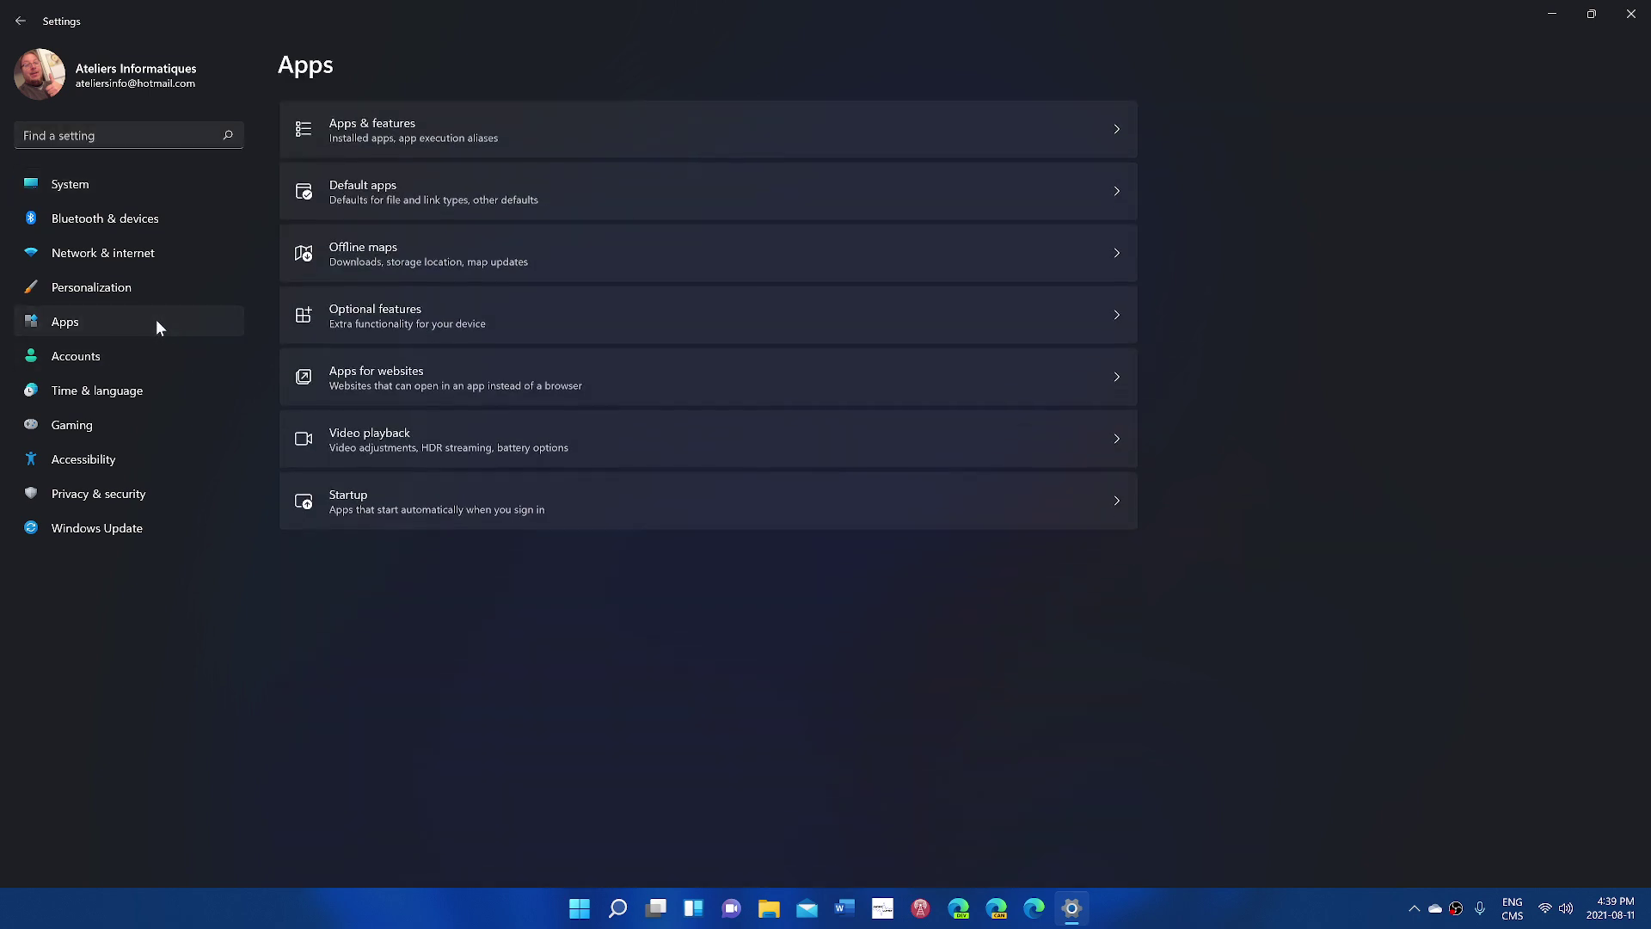
pyautogui.click(494, 204)
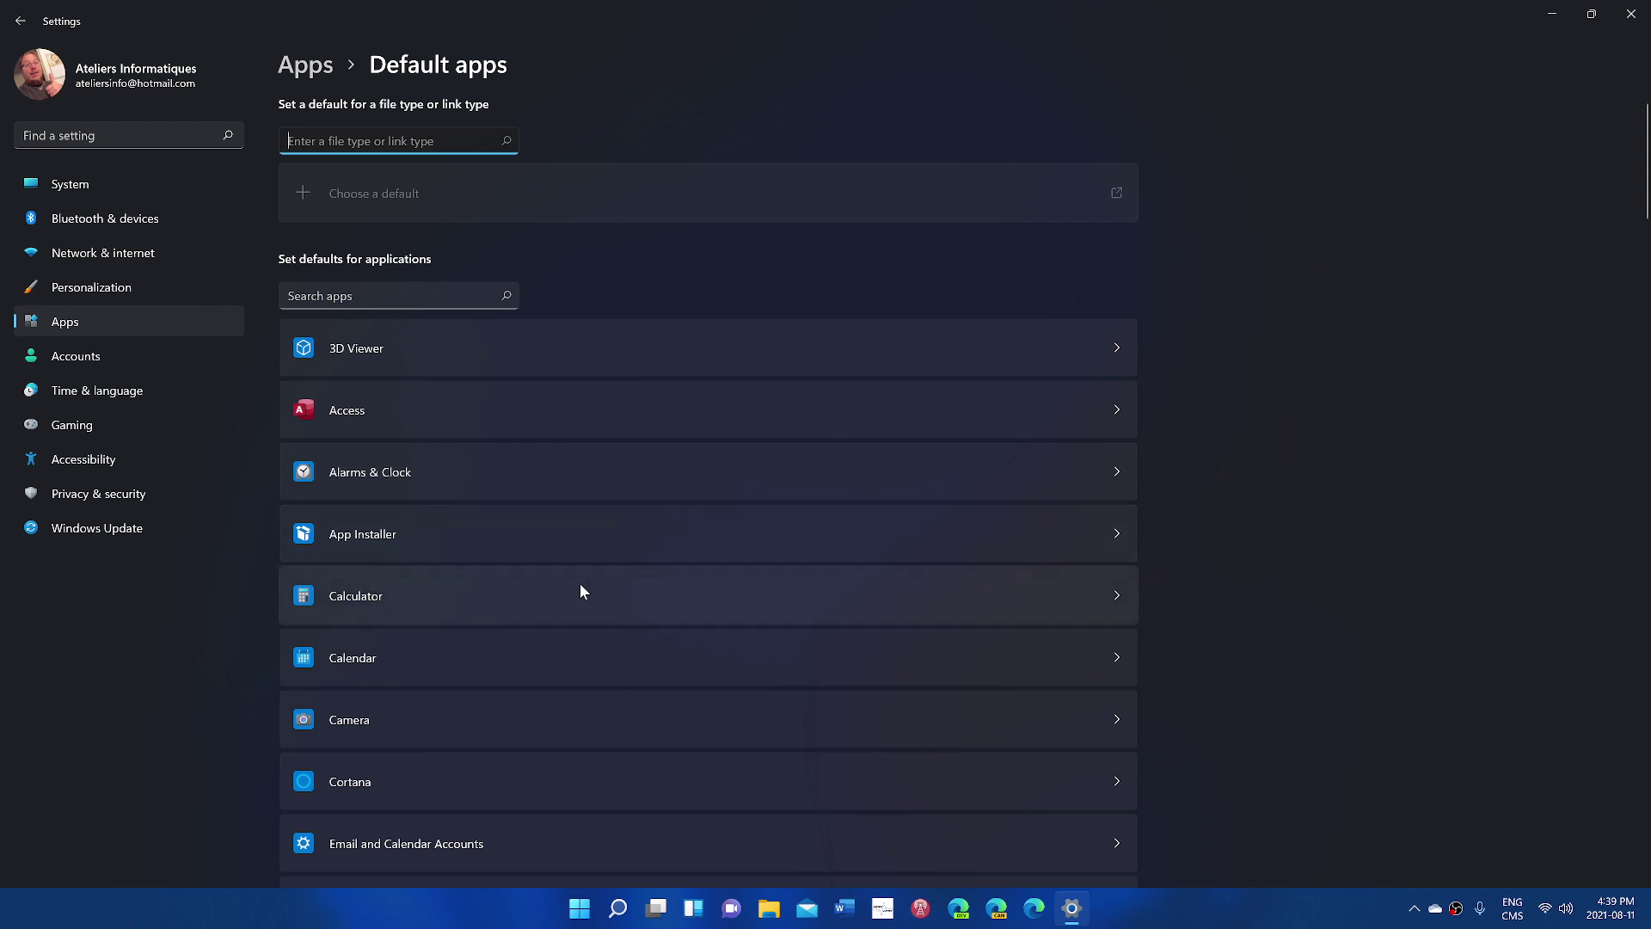
# View Microsoft Edge's default file types, return to the System page, and close Settings
pyautogui.scroll(-8, 579, 591)
pyautogui.scroll(-7, 579, 584)
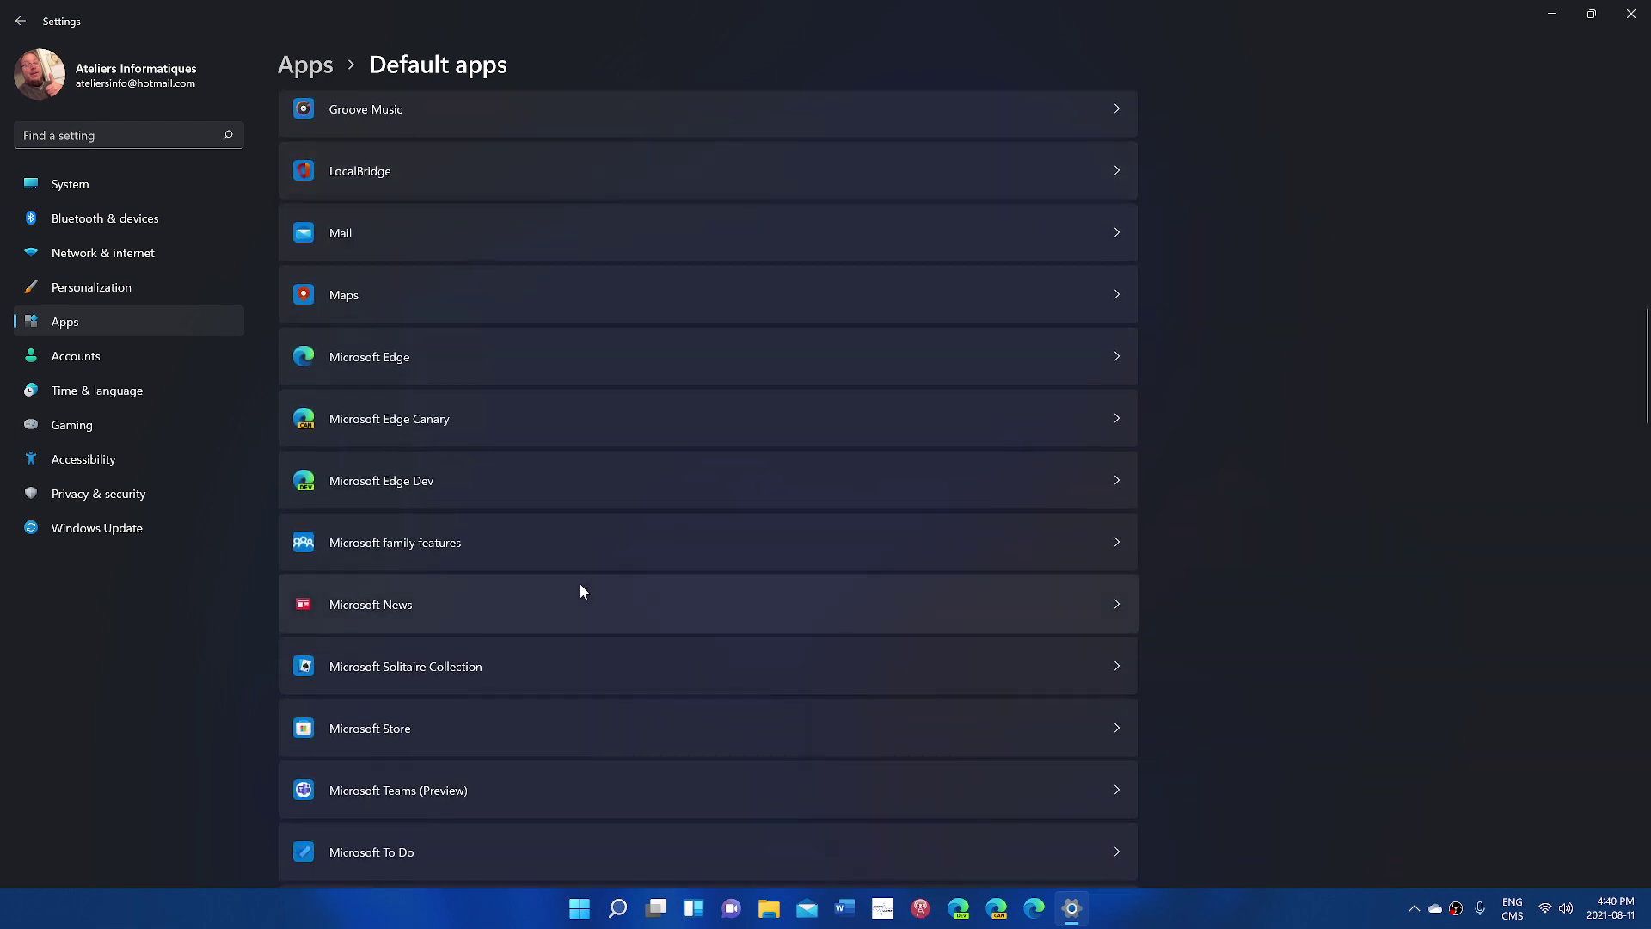
pyautogui.click(556, 360)
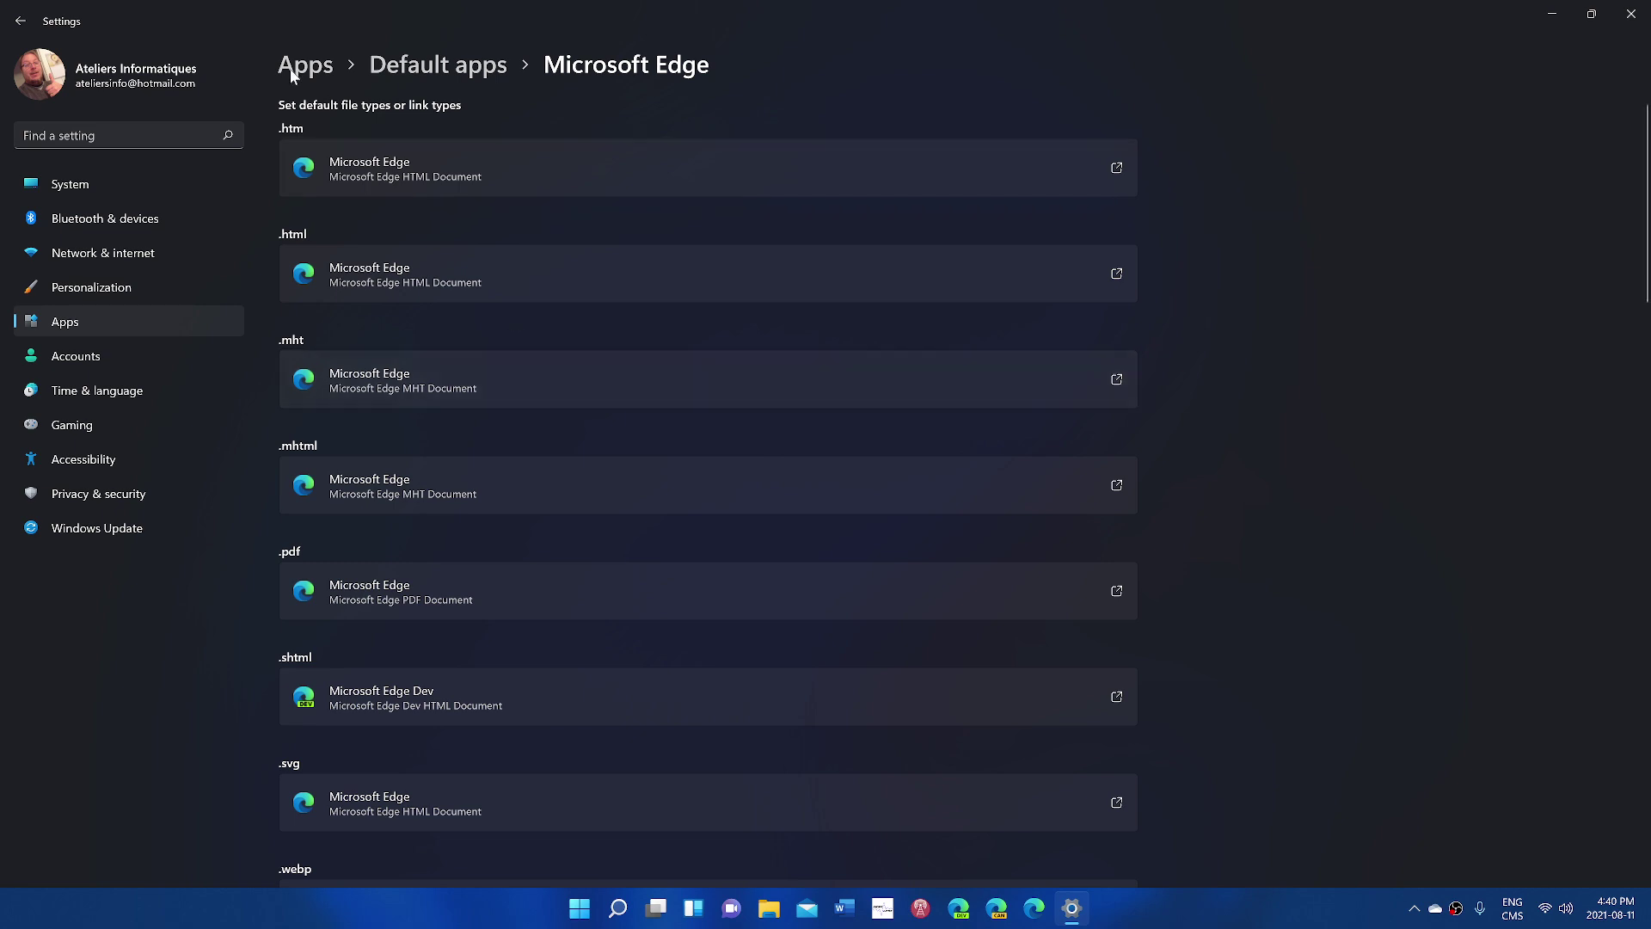
pyautogui.click(154, 184)
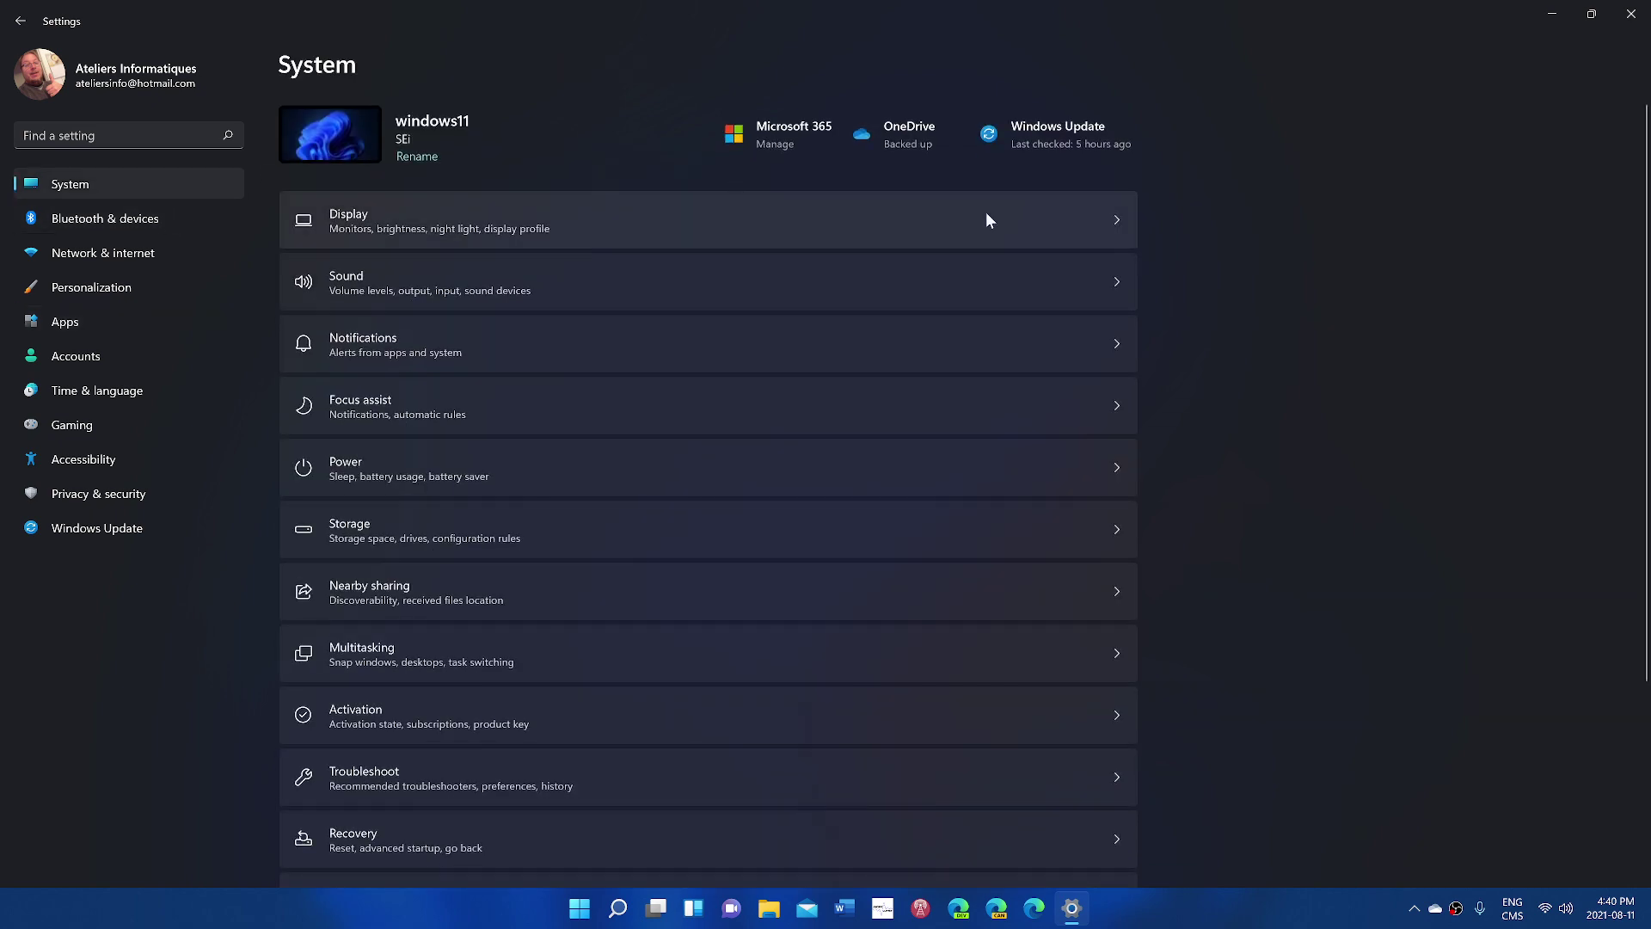
pyautogui.click(1618, 18)
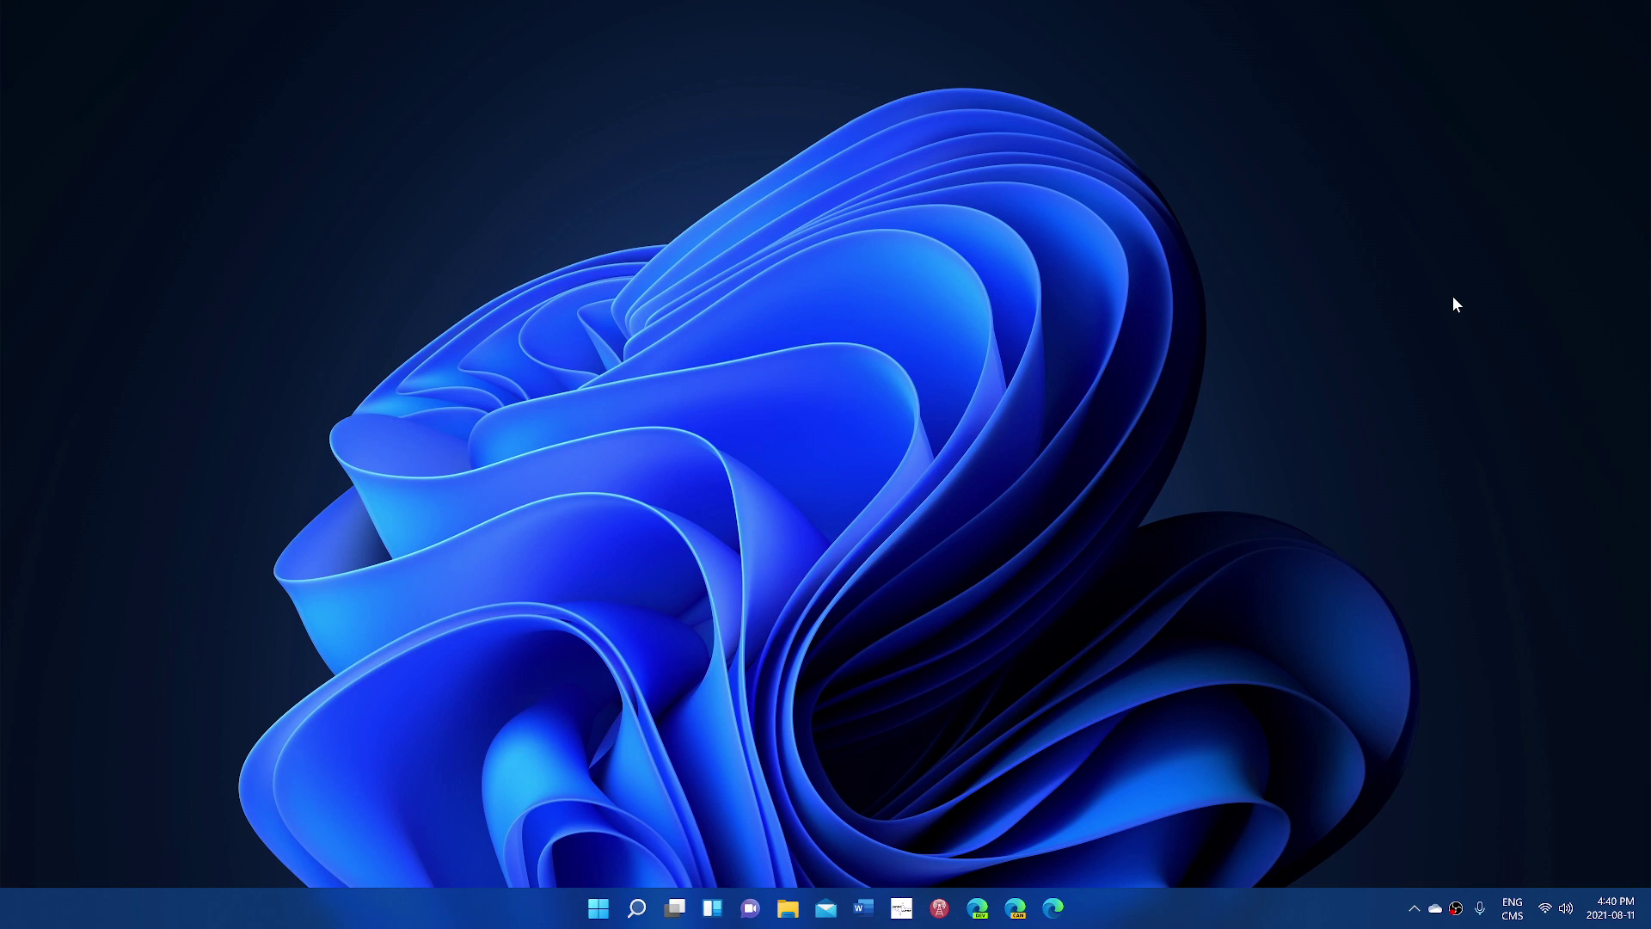
pyautogui.rightClick(886, 549)
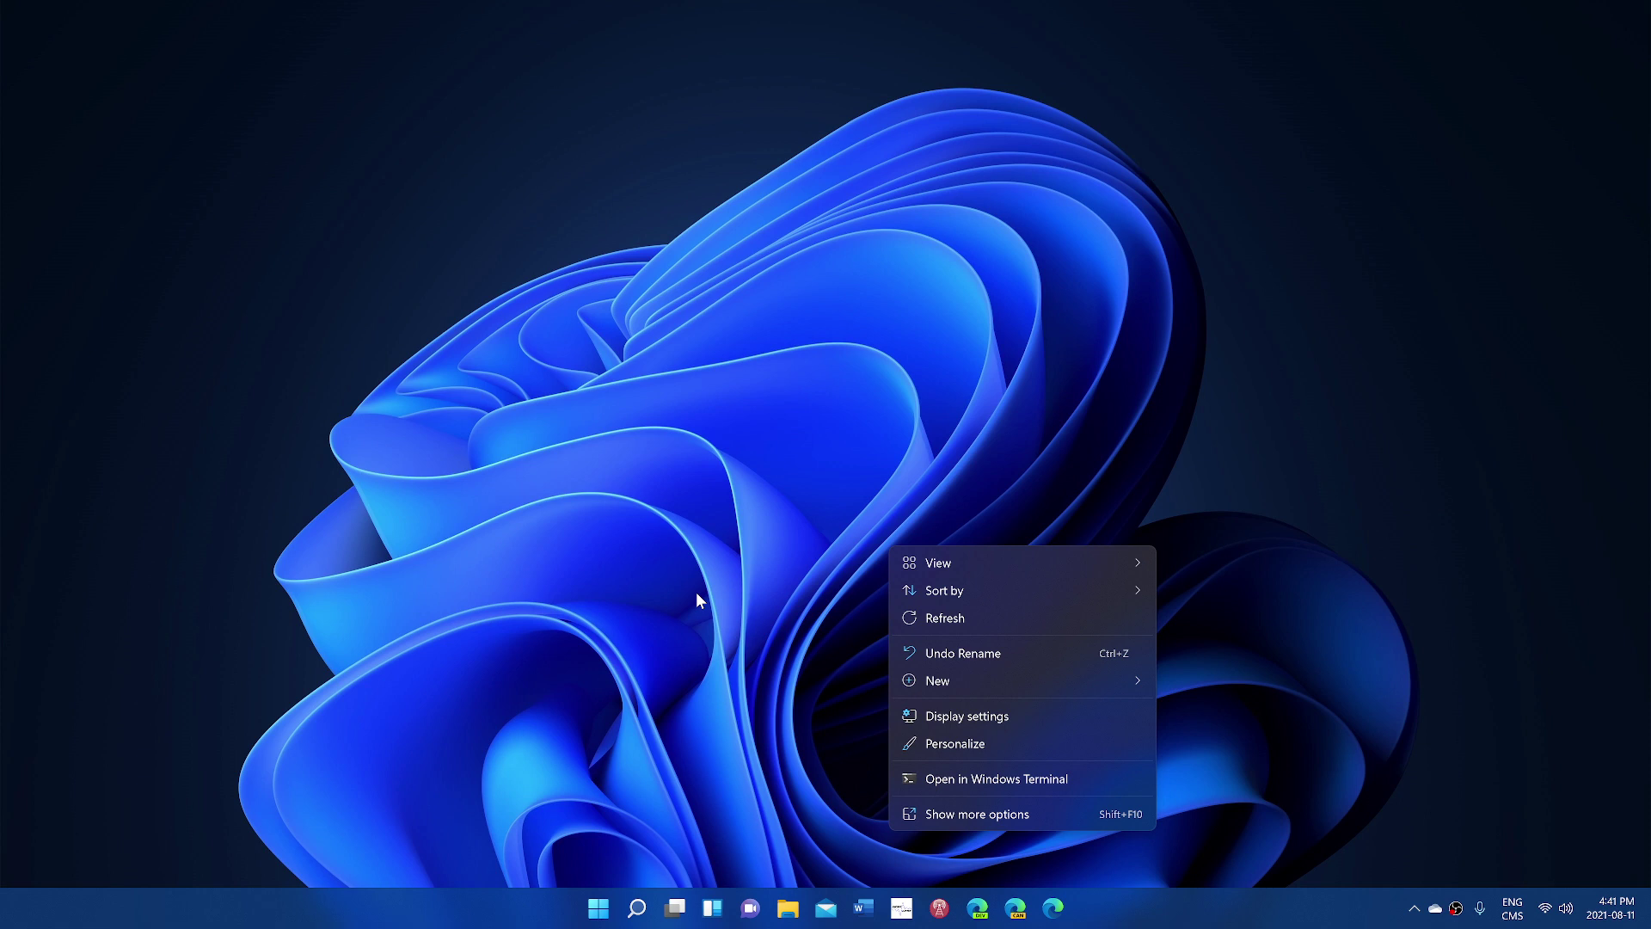
pyautogui.click(1299, 897)
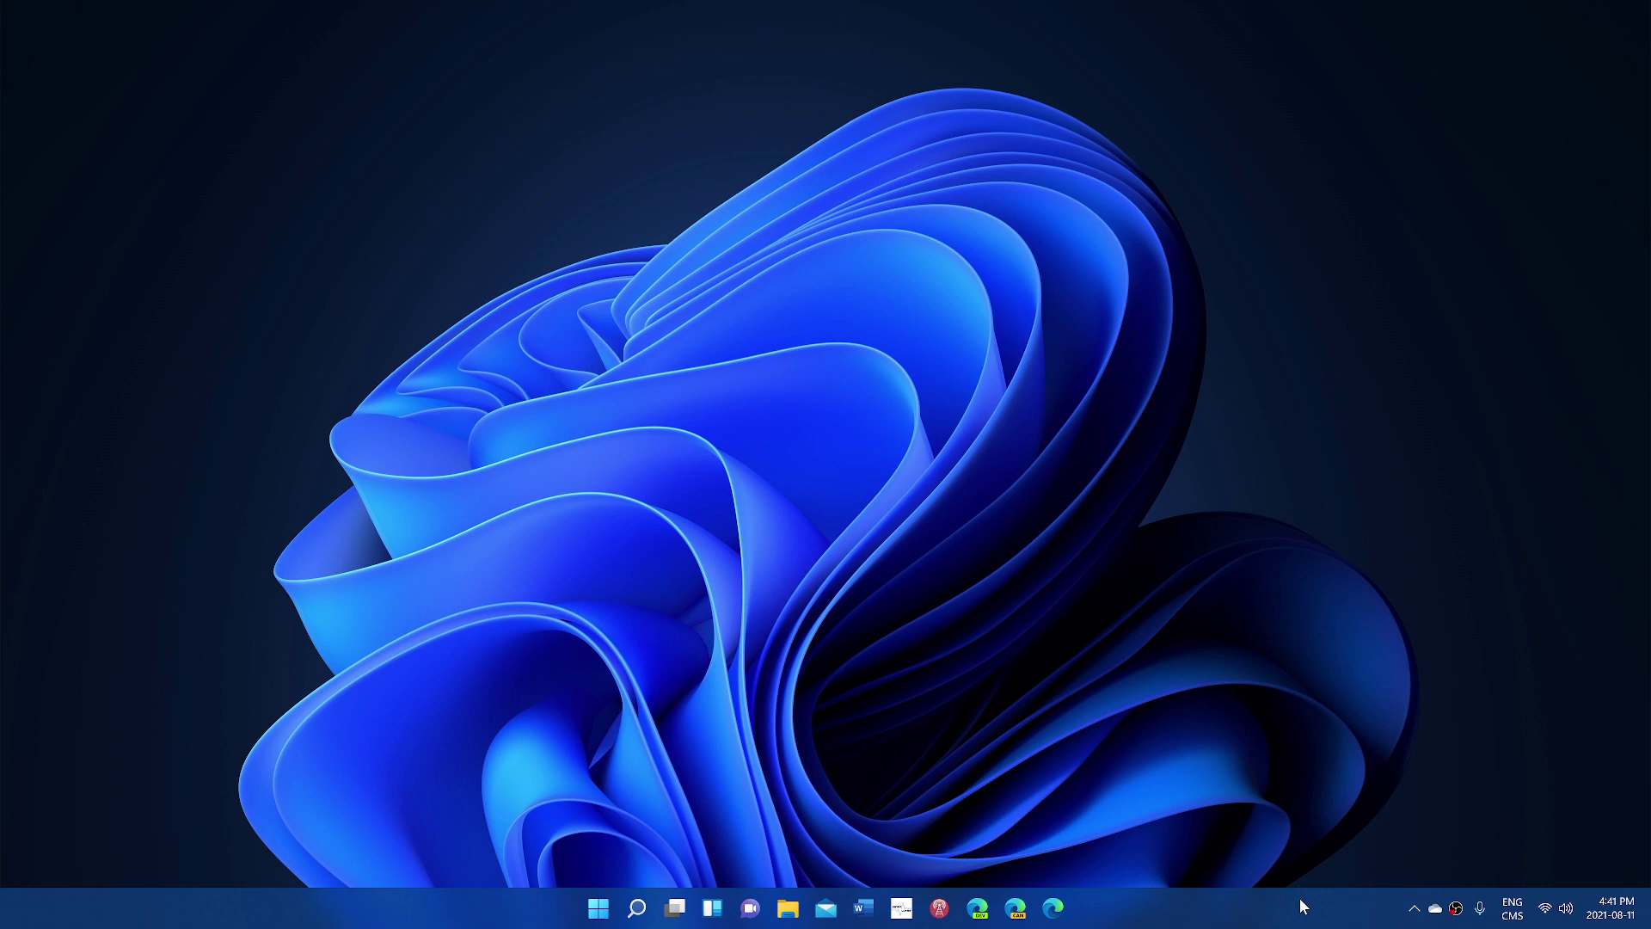
pyautogui.rightClick(1300, 900)
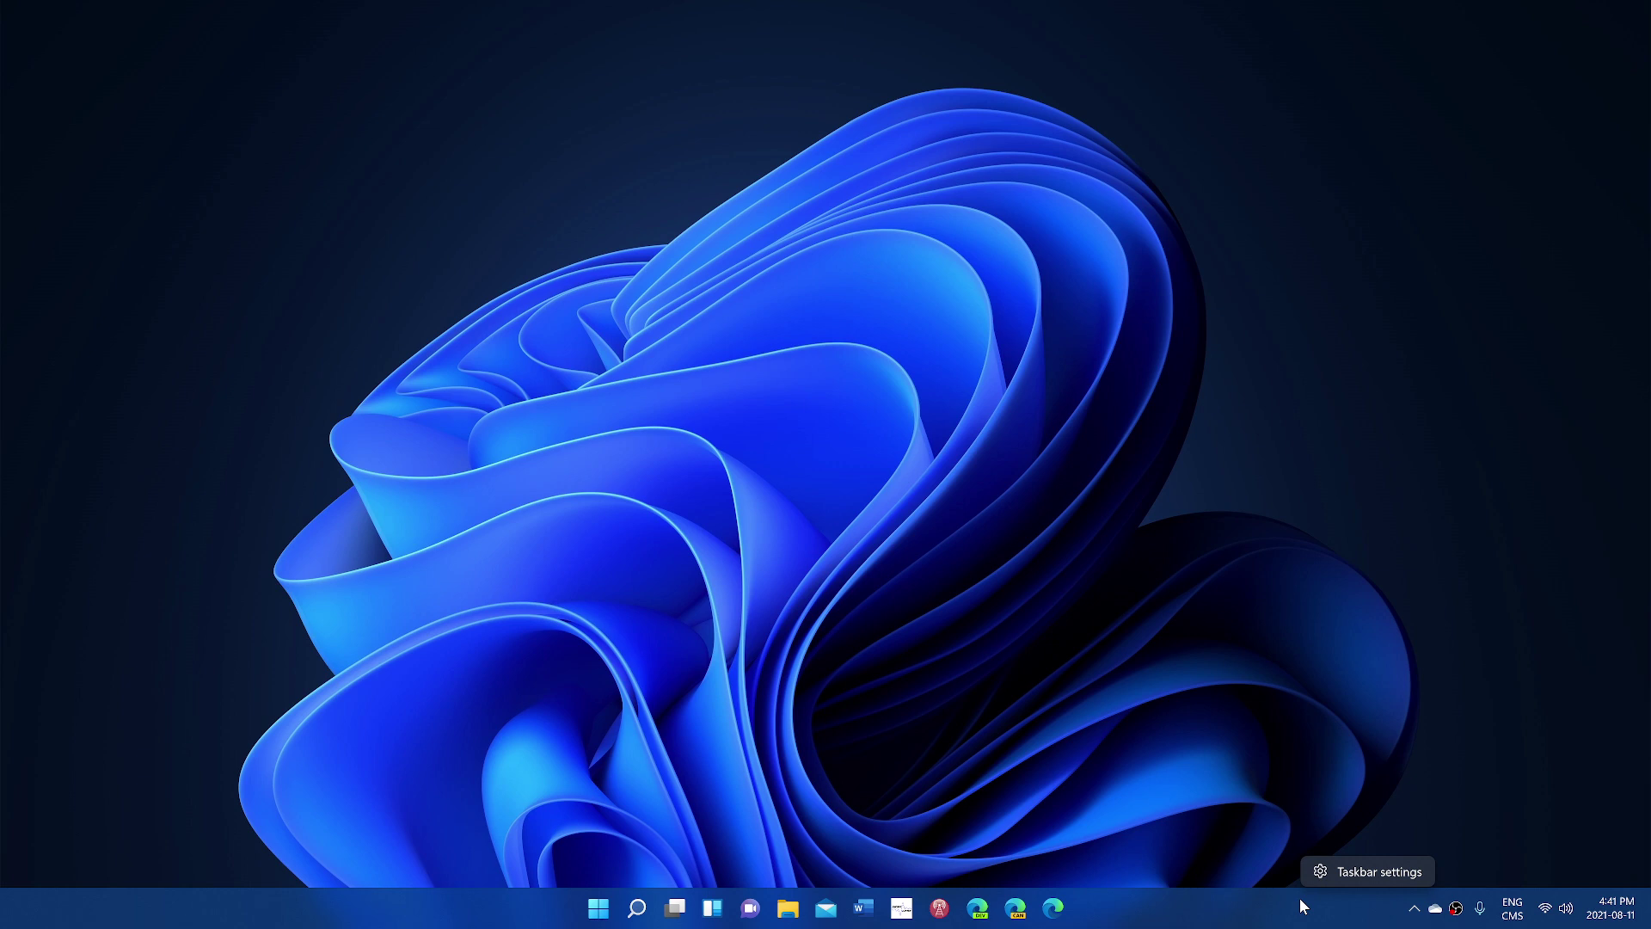
pyautogui.click(990, 742)
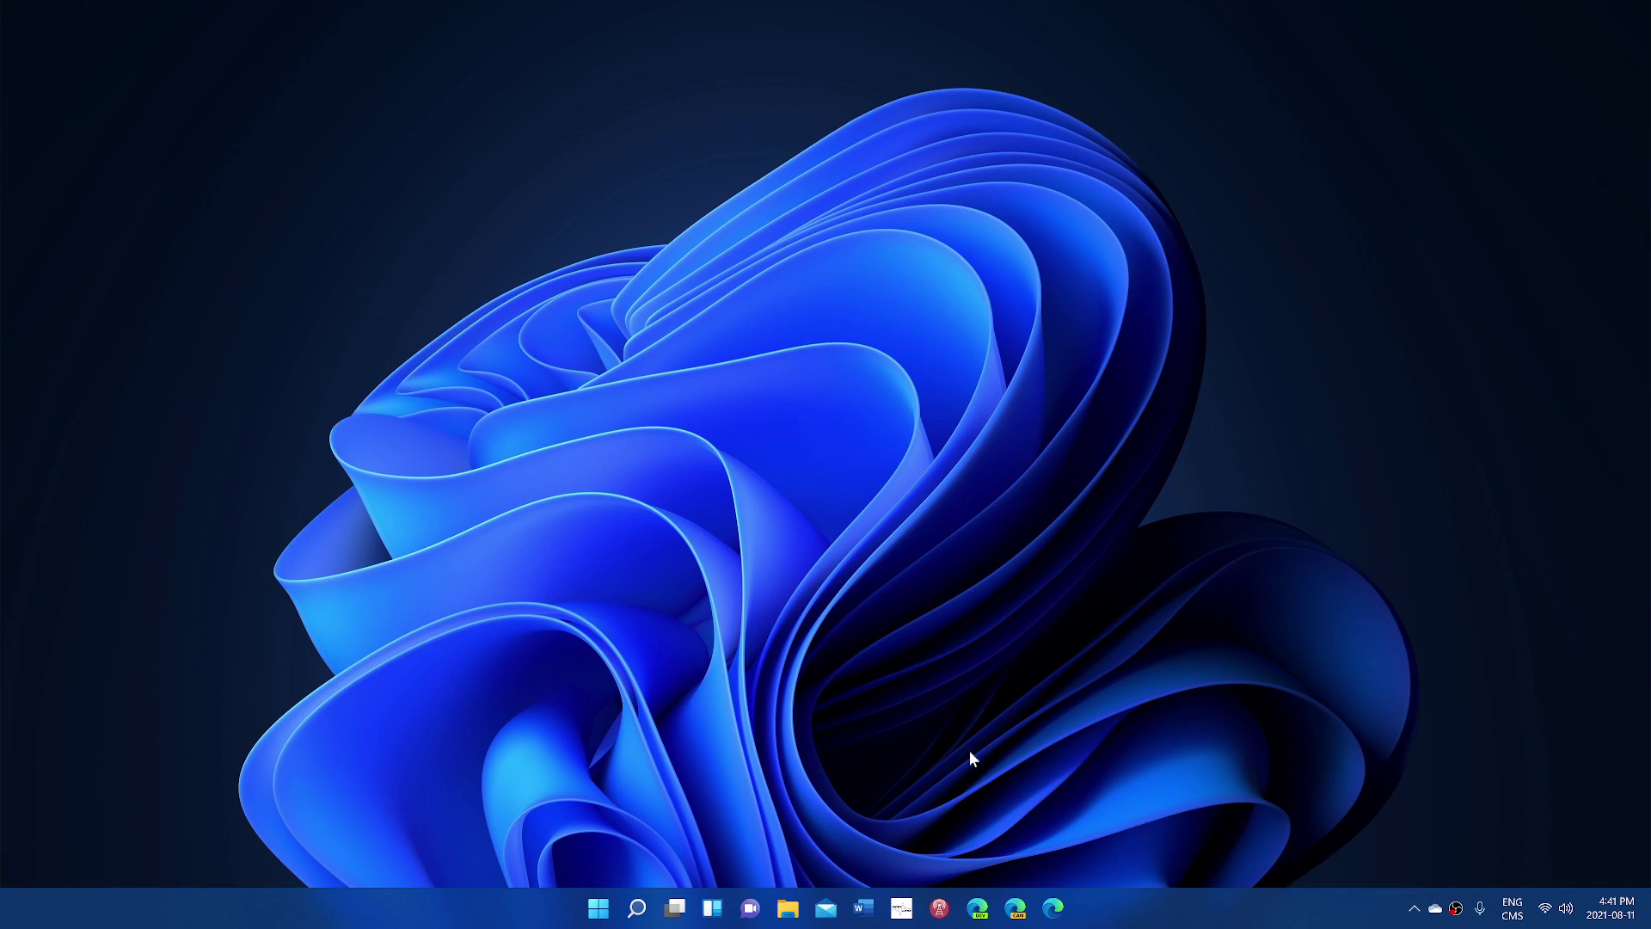
pyautogui.rightClick(599, 909)
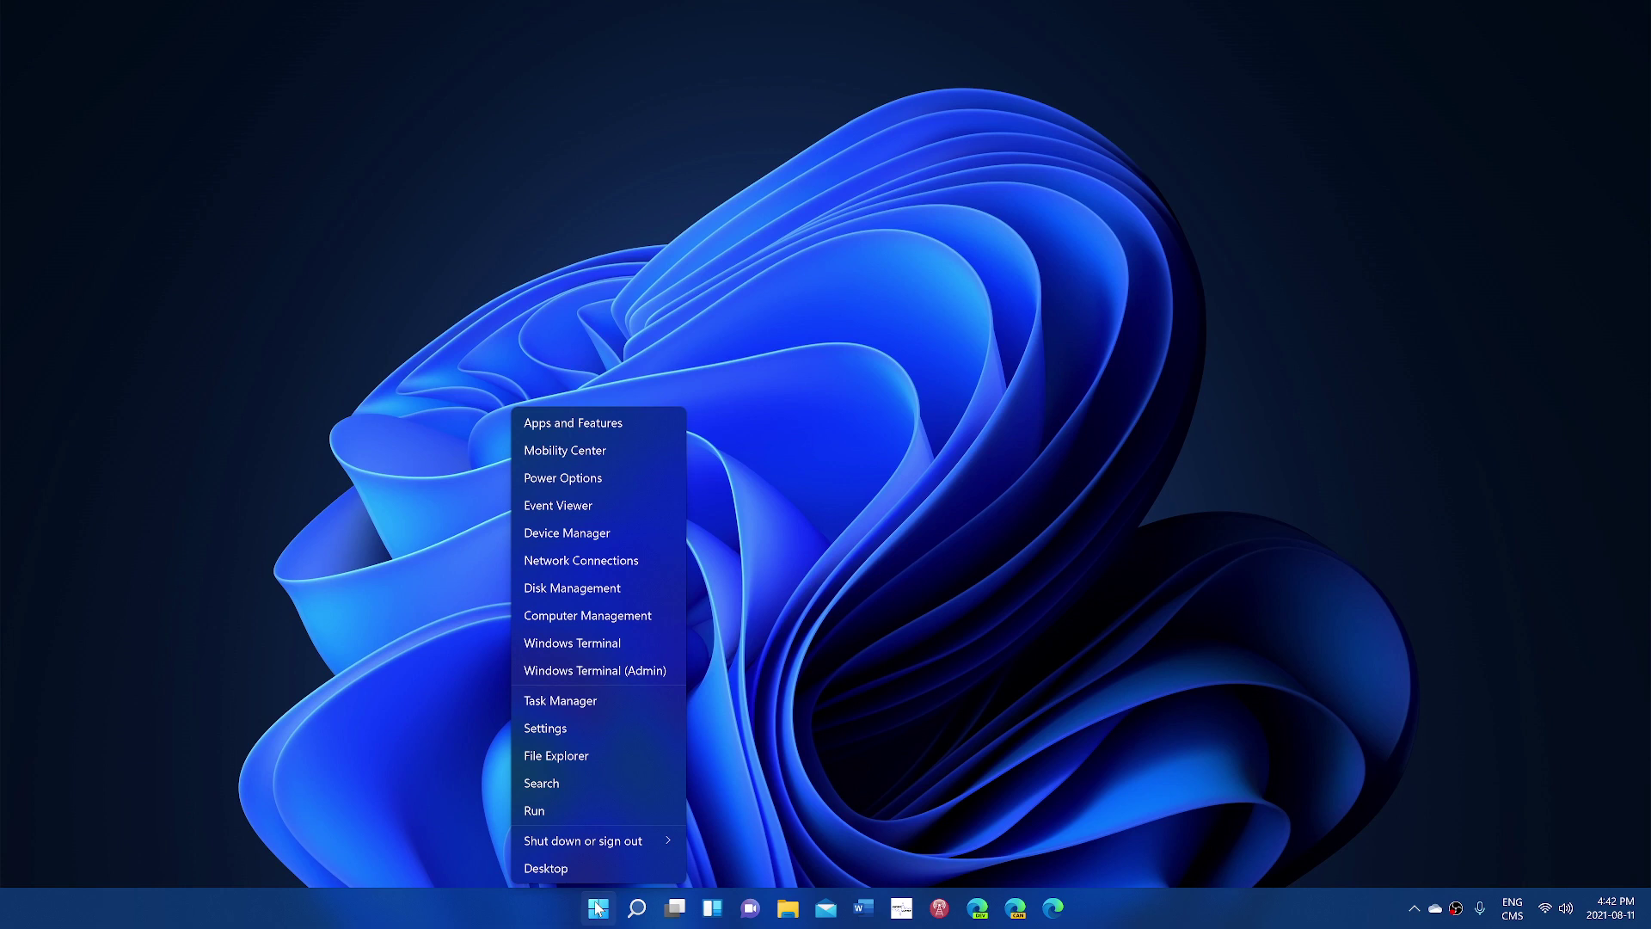
pyautogui.click(934, 610)
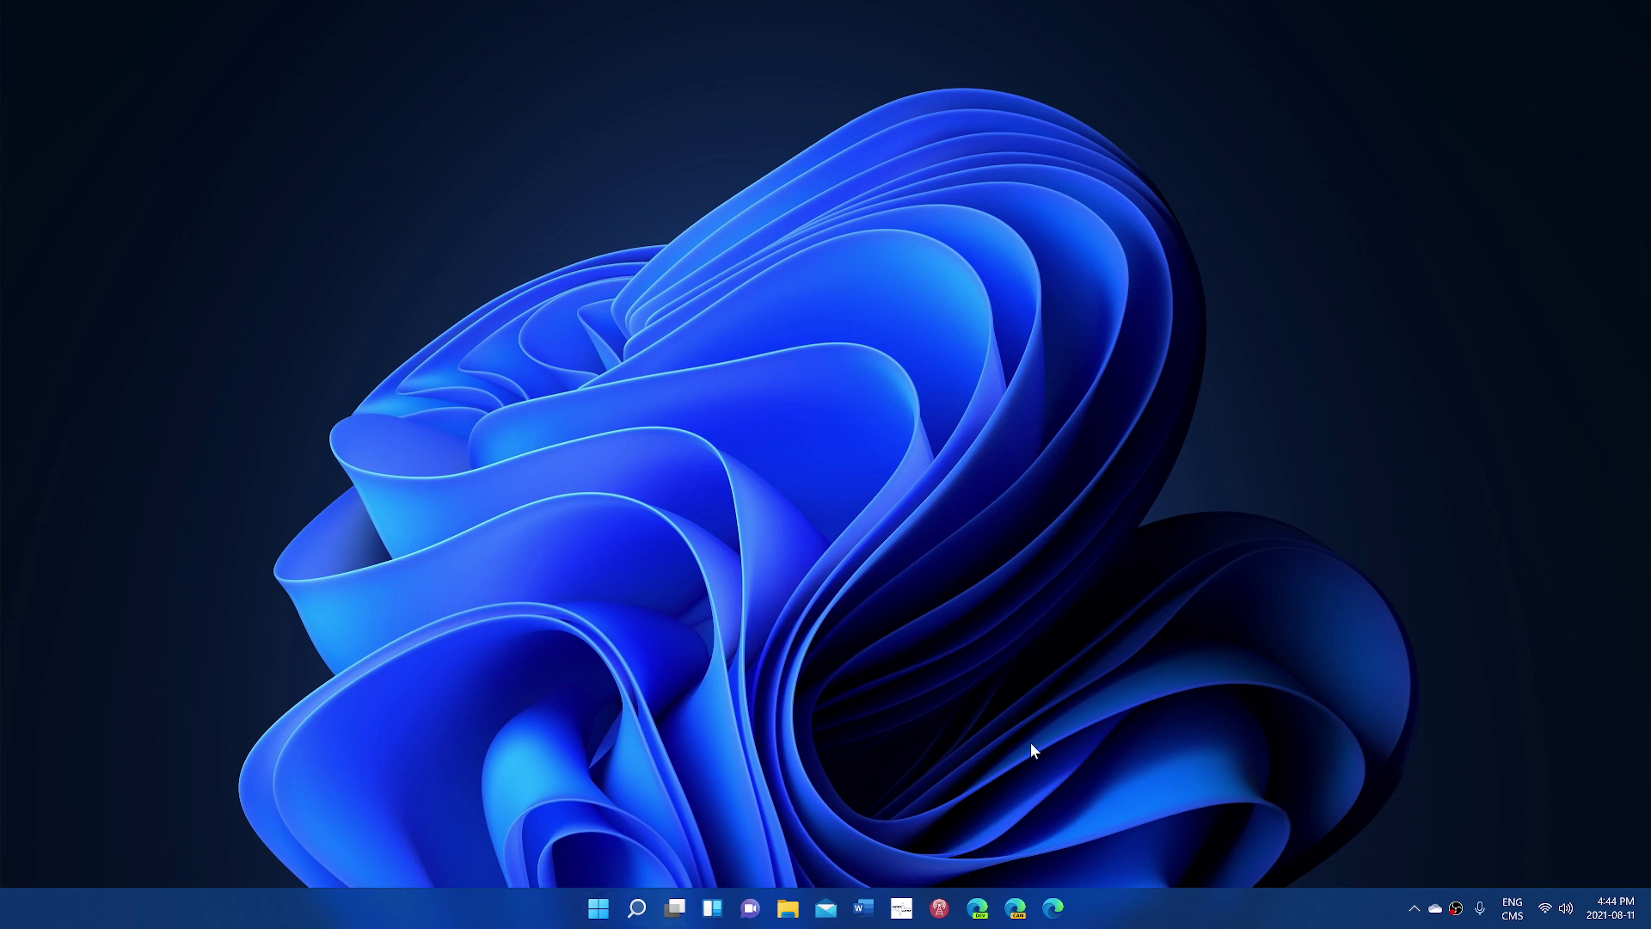
# In Taskbar settings, set Taskbar behaviors > Taskbar alignment to Left
pyautogui.rightClick(1233, 902)
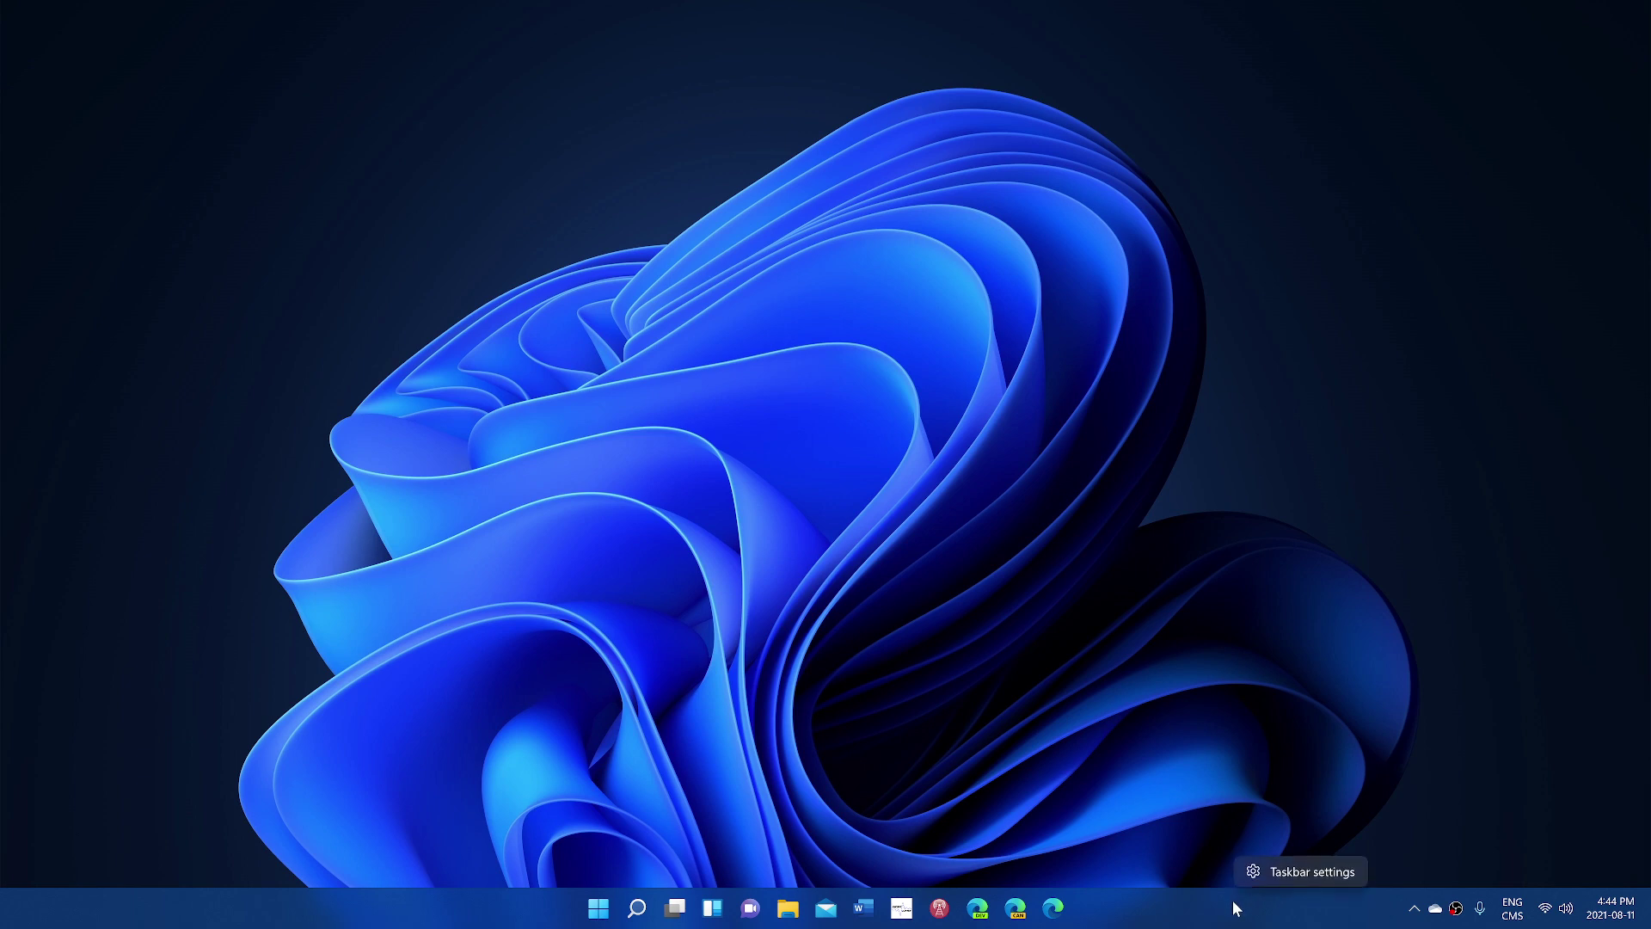
pyautogui.click(1260, 865)
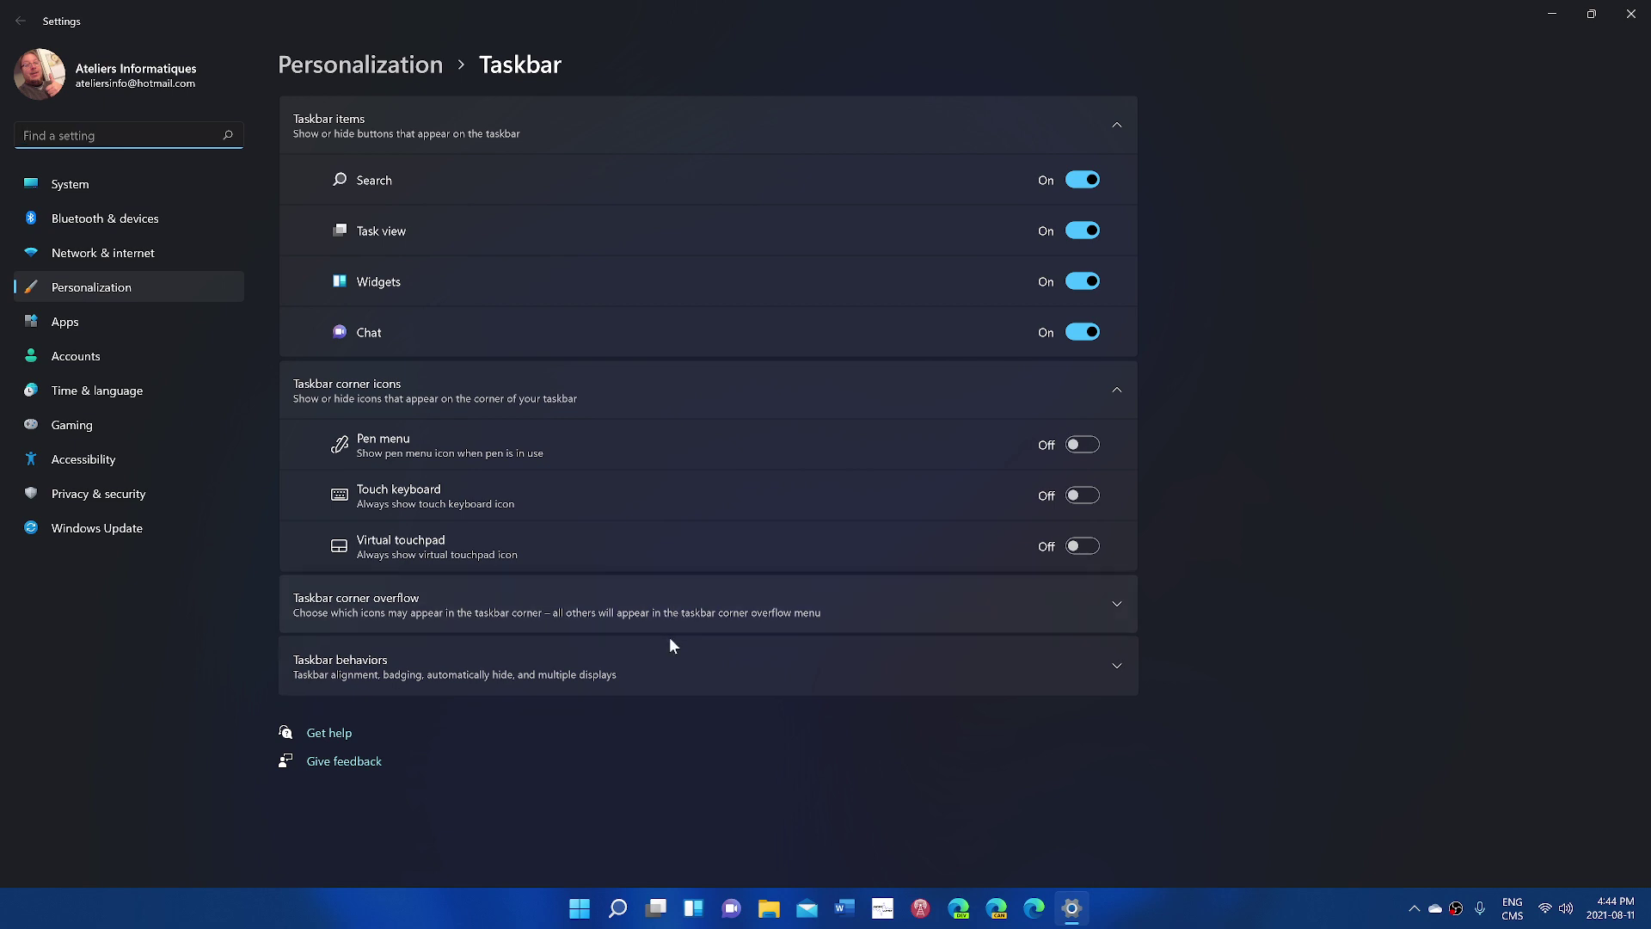
pyautogui.click(673, 669)
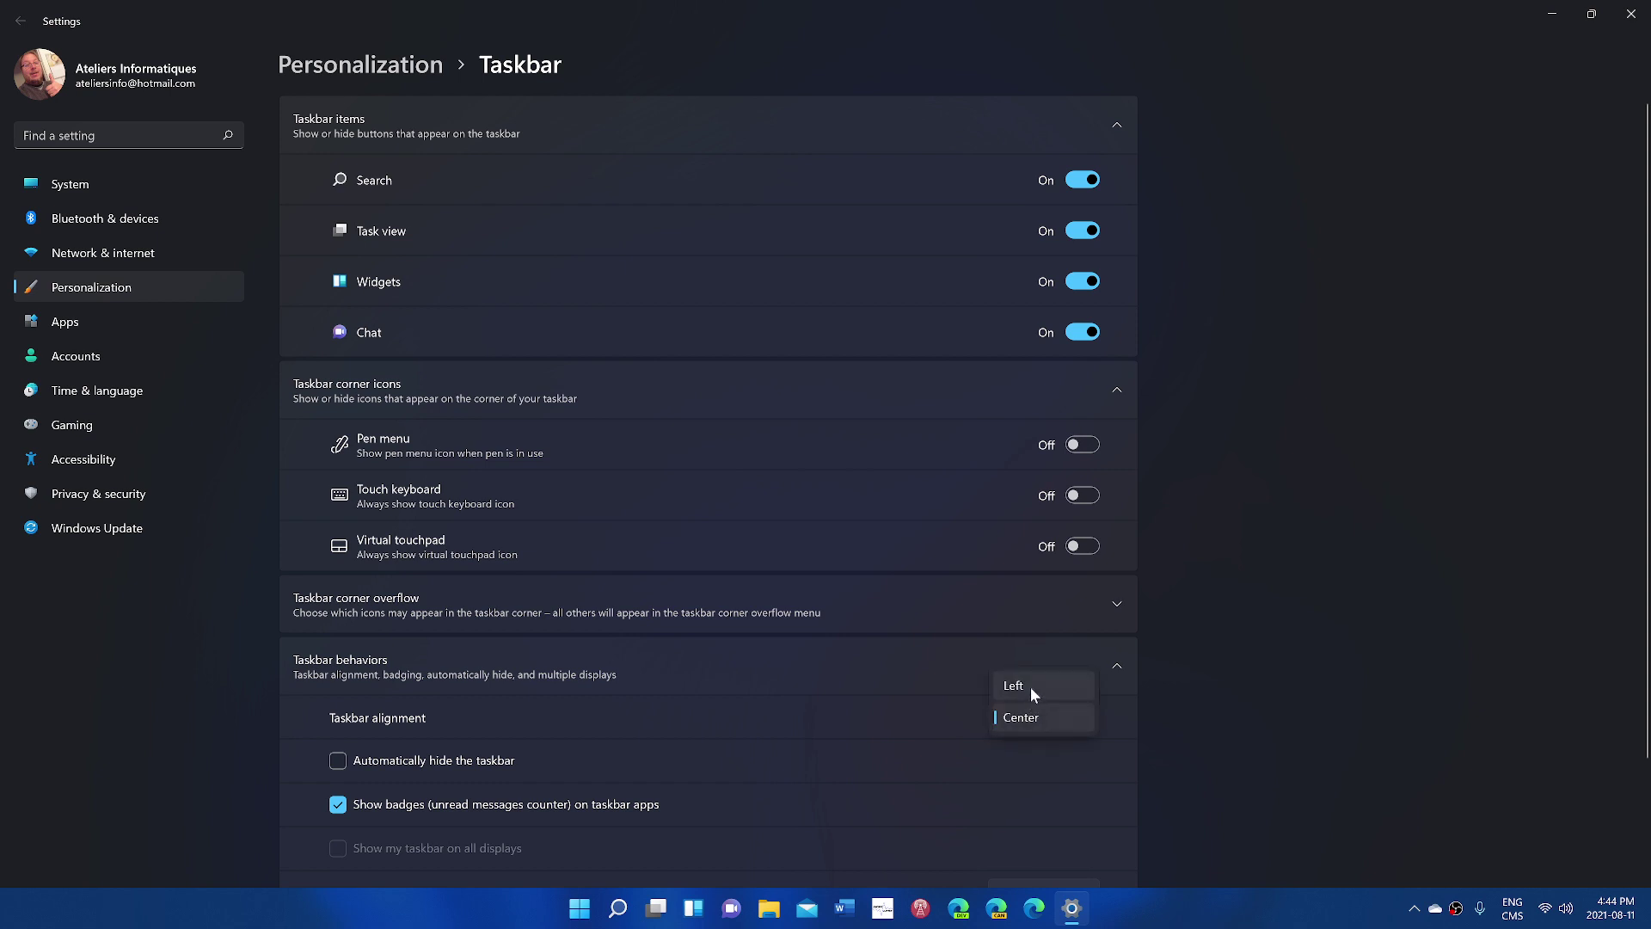
pyautogui.click(1030, 686)
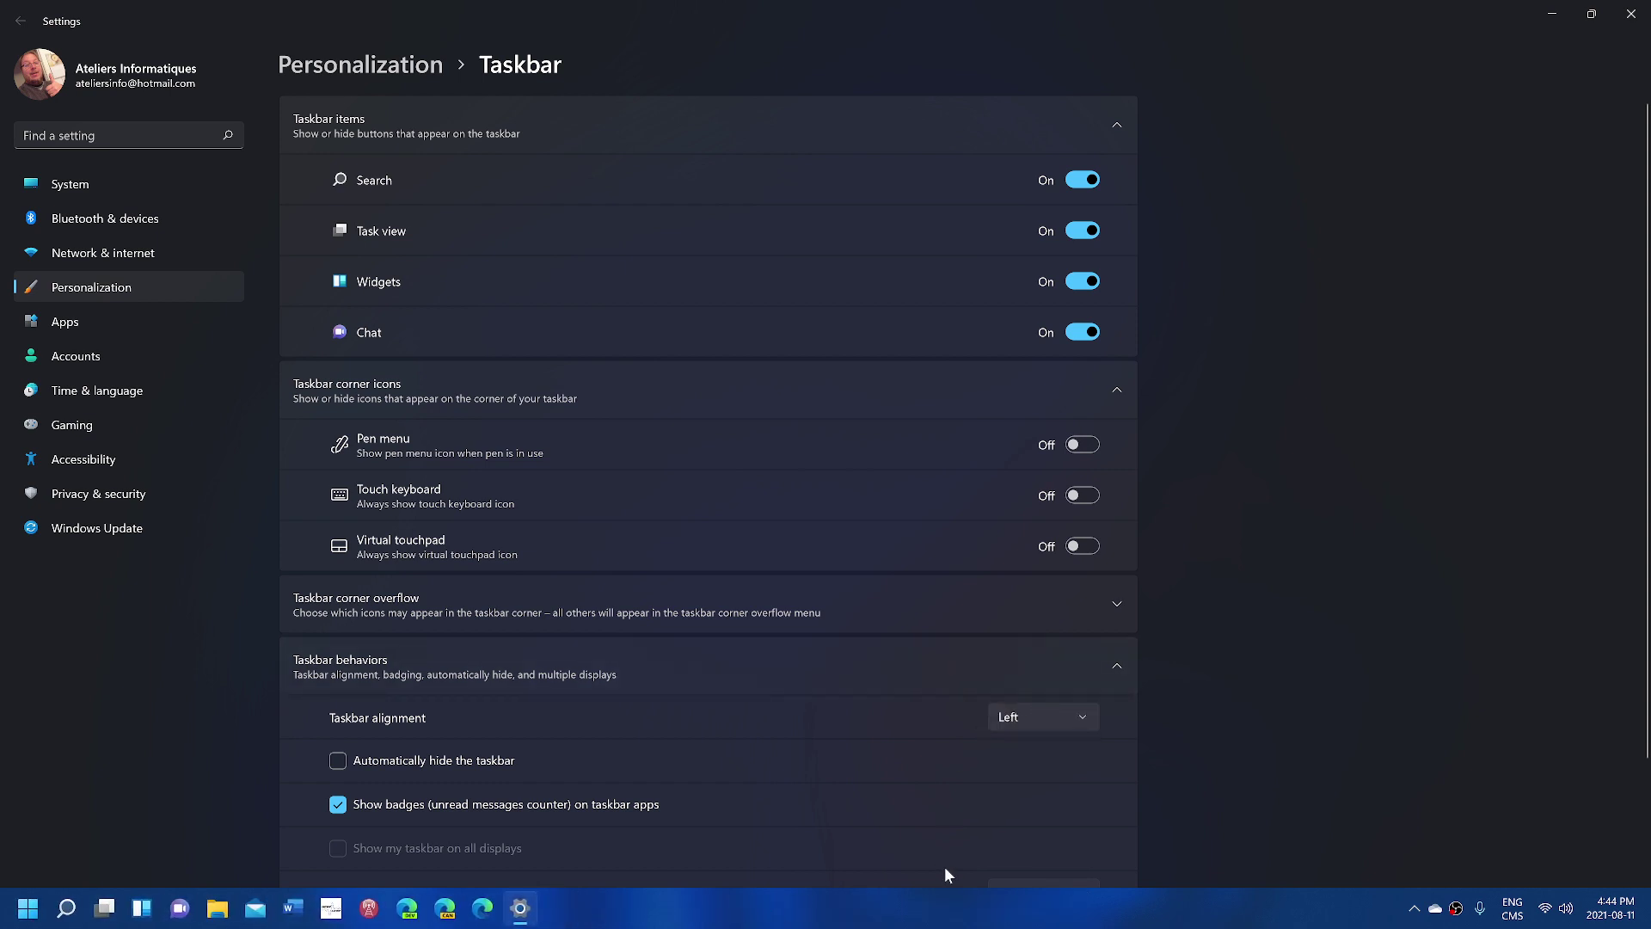
# Open Start from the left-aligned taskbar and scroll through the alphabetical All apps list
pyautogui.click(23, 916)
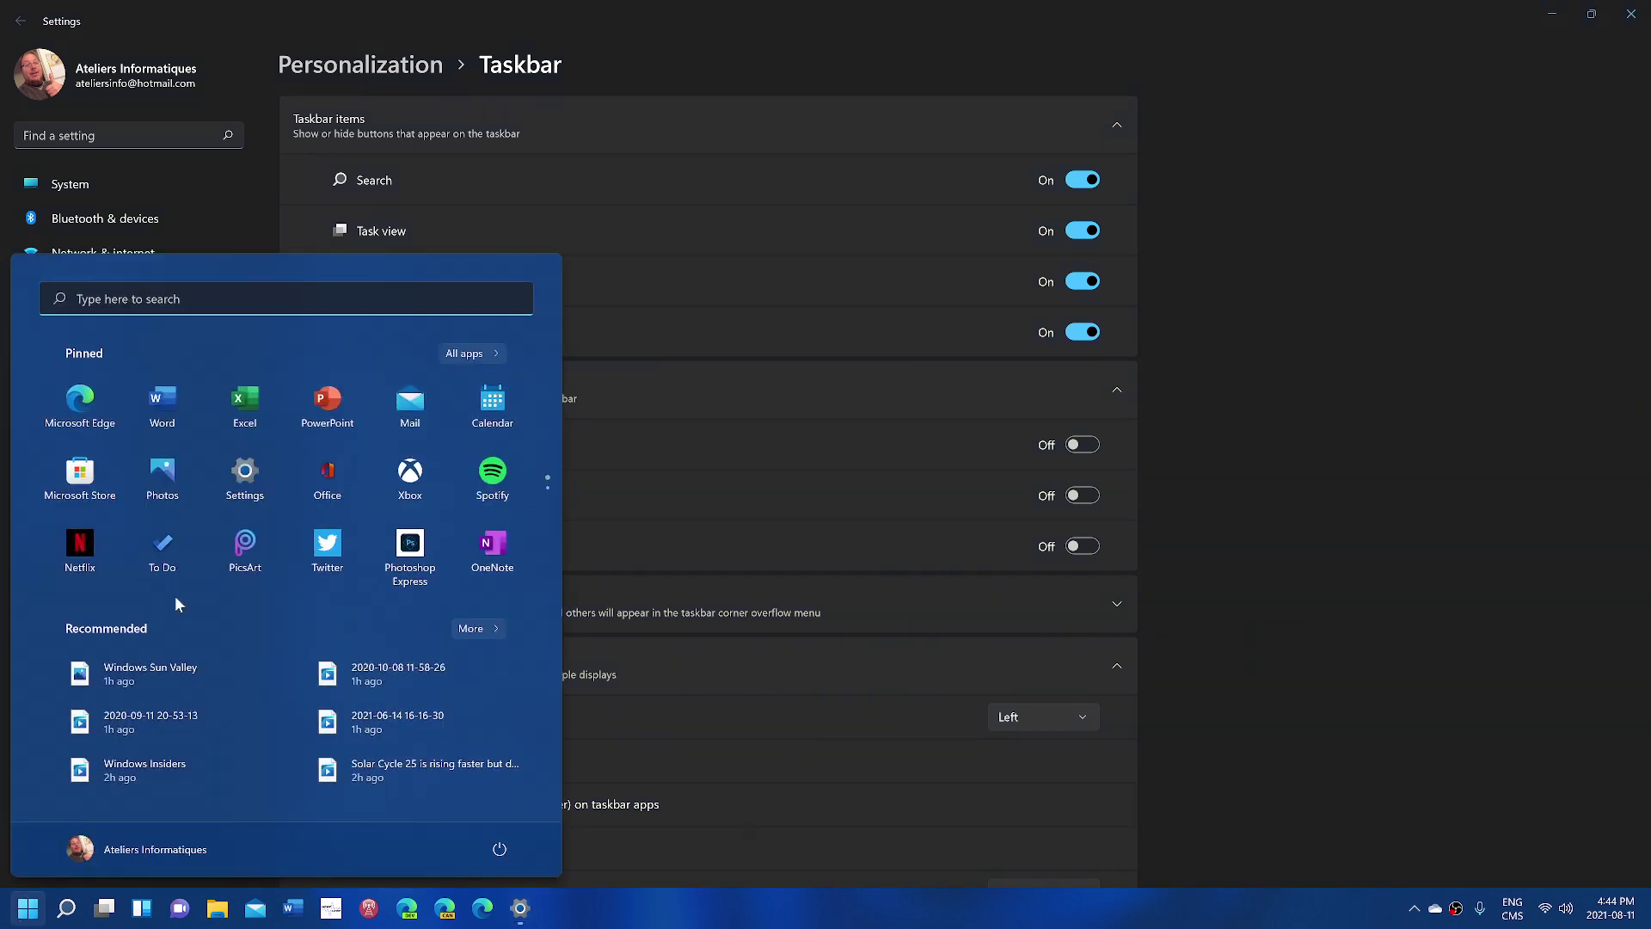
pyautogui.click(478, 355)
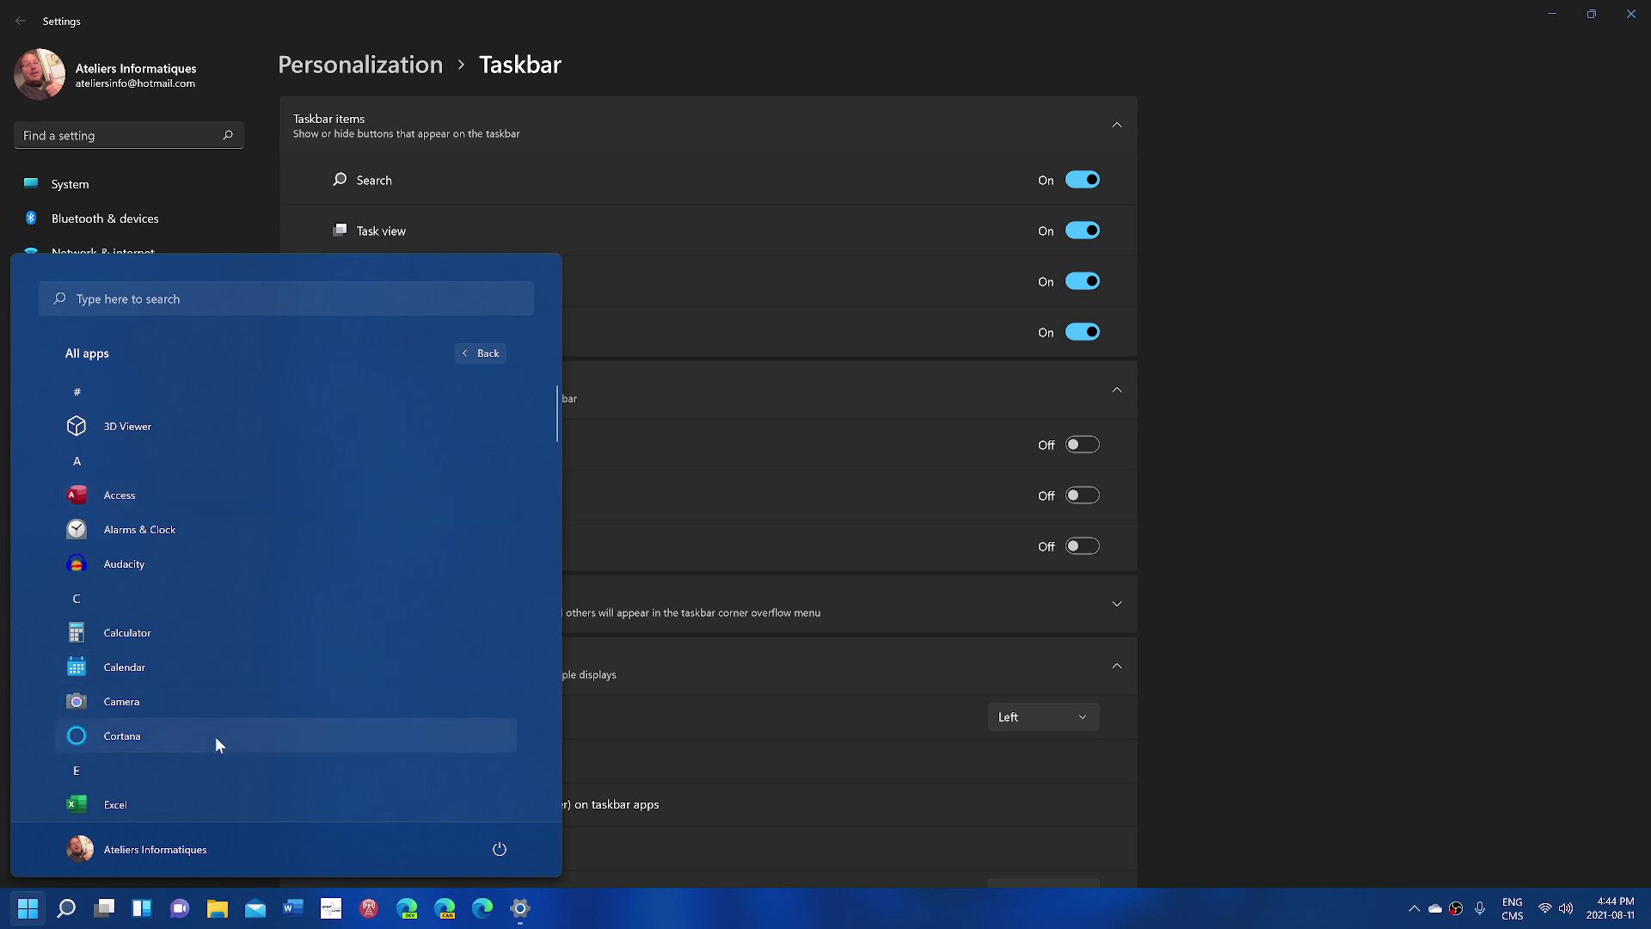
pyautogui.scroll(-10, 206, 749)
pyautogui.scroll(-9, 209, 750)
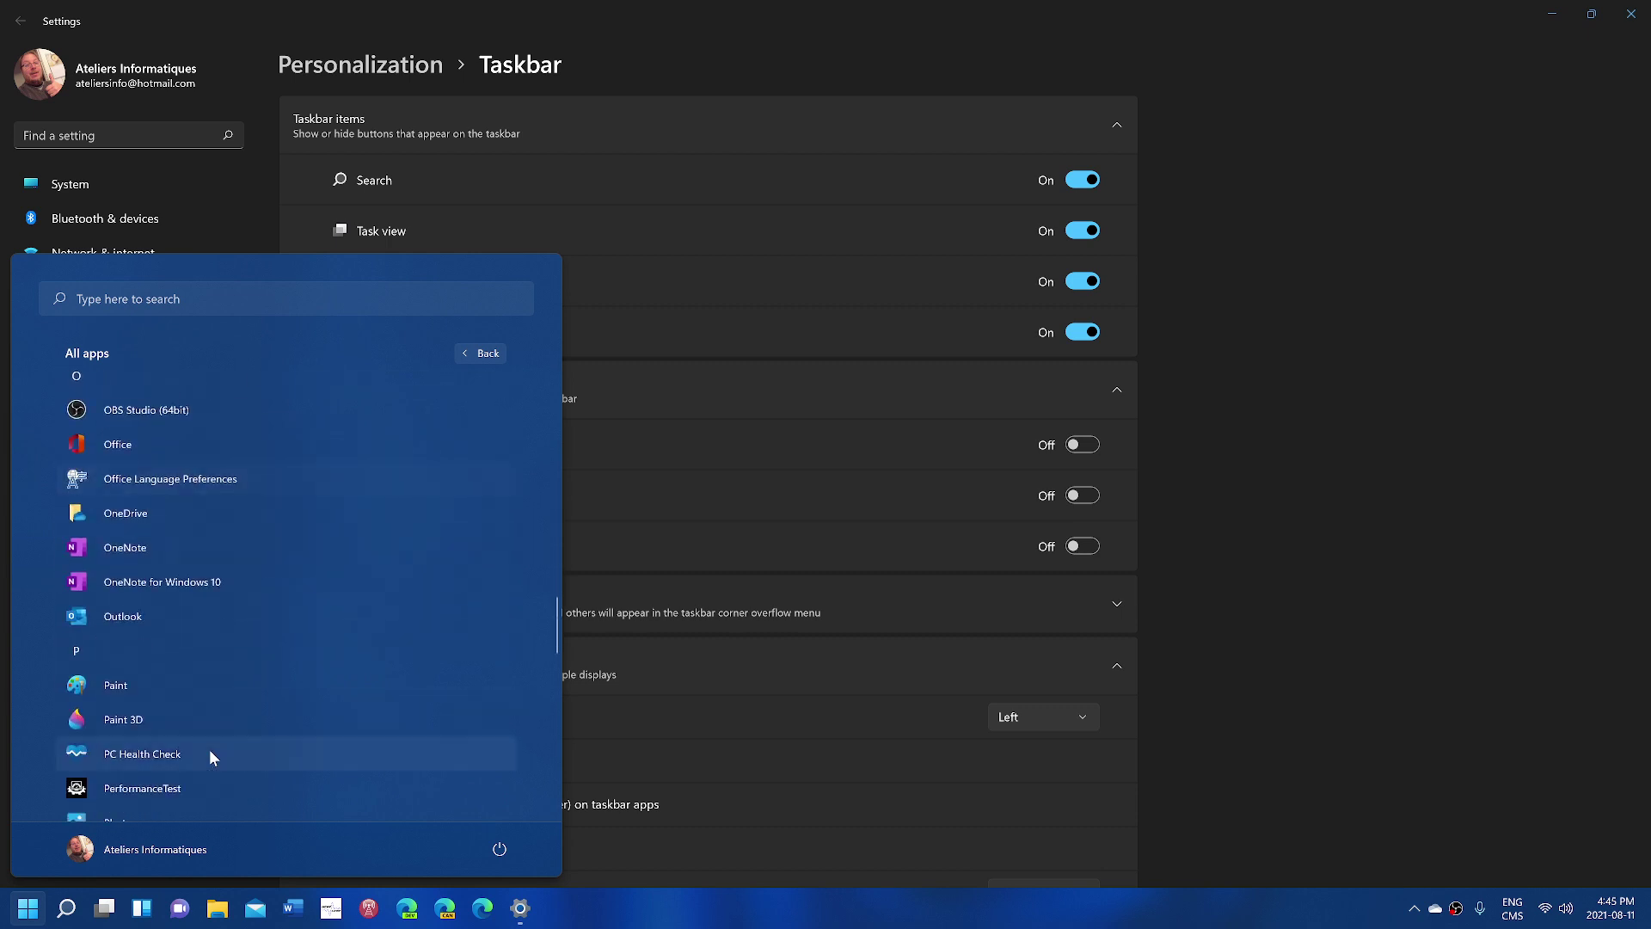
pyautogui.scroll(-4, 209, 750)
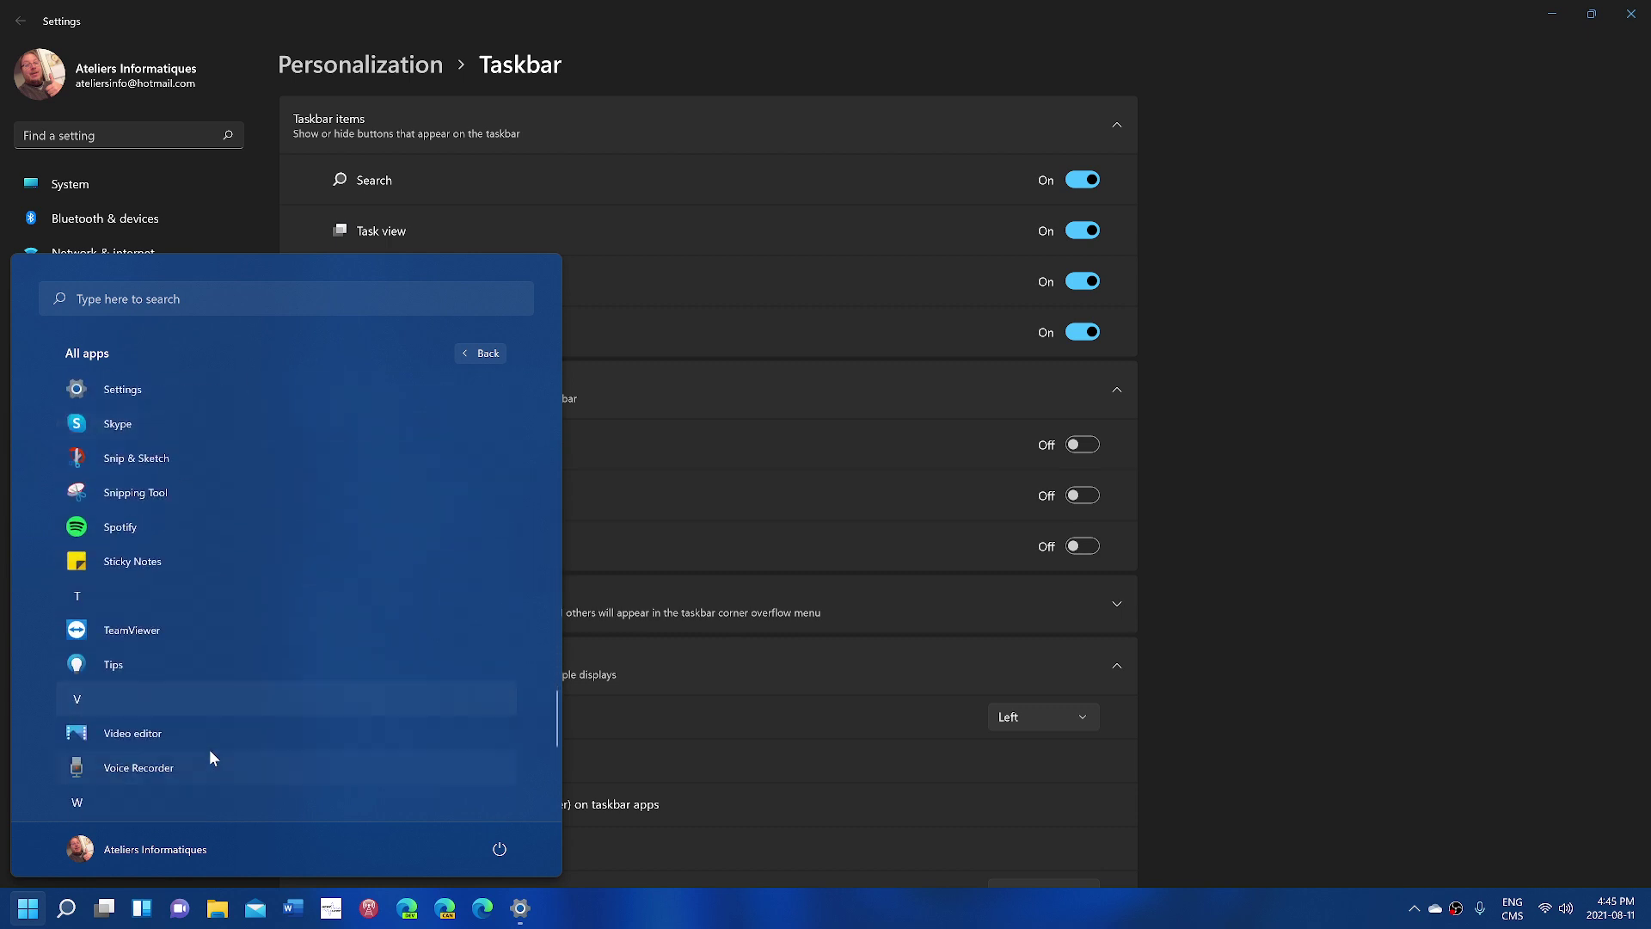
pyautogui.scroll(9, 209, 750)
pyautogui.scroll(8, 209, 750)
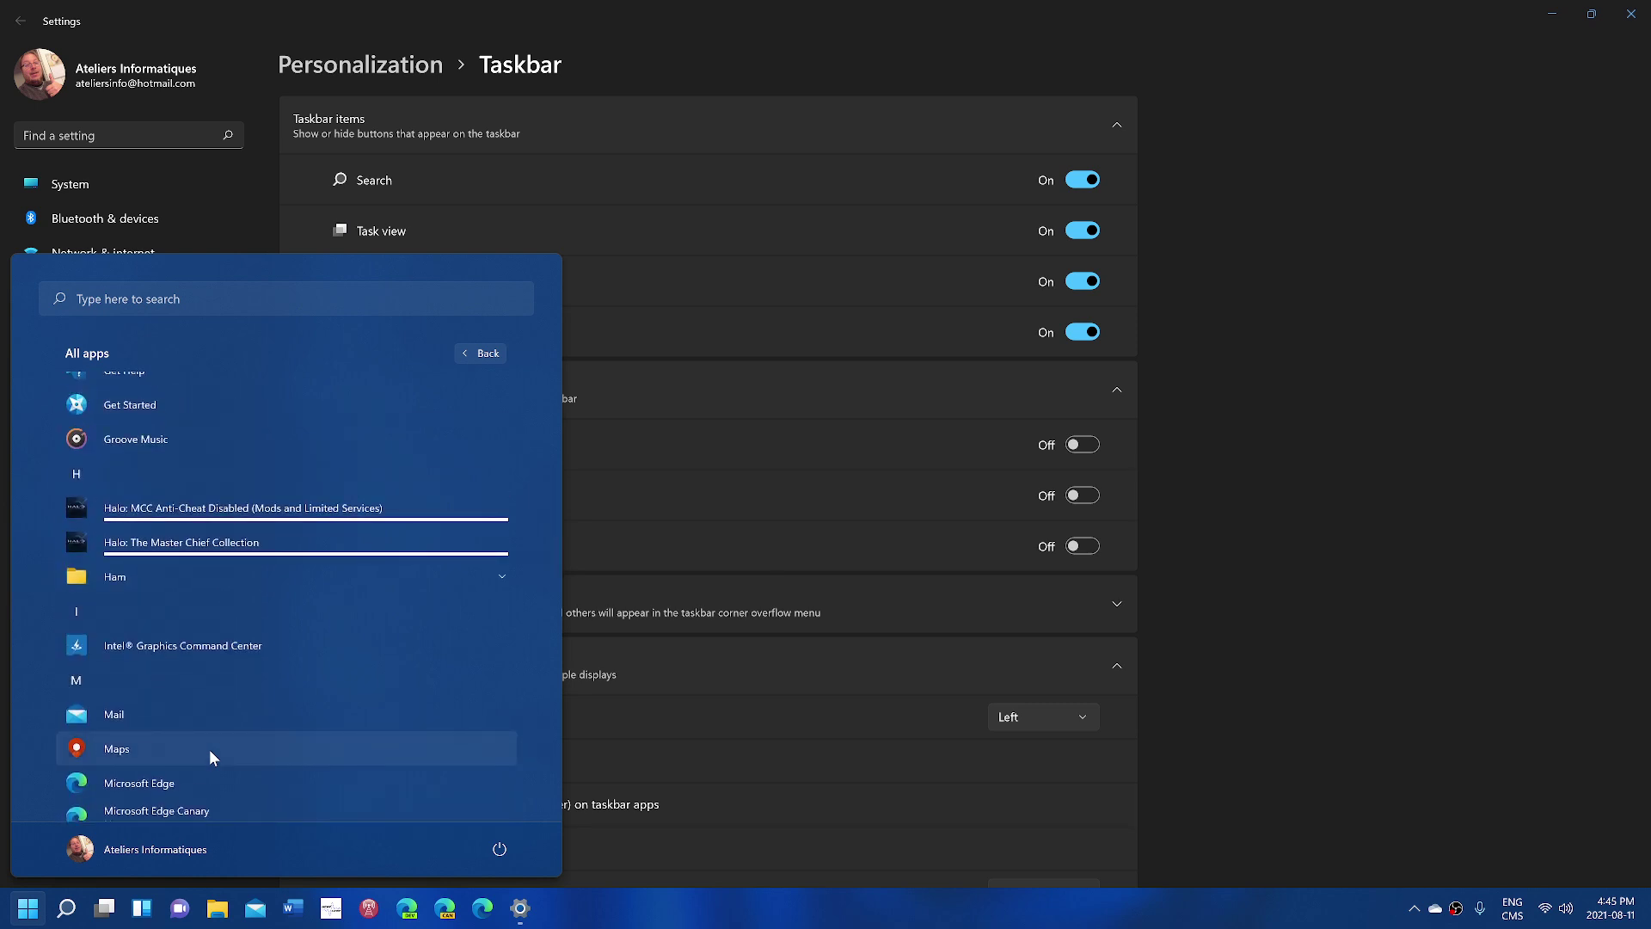
pyautogui.scroll(-5, 209, 750)
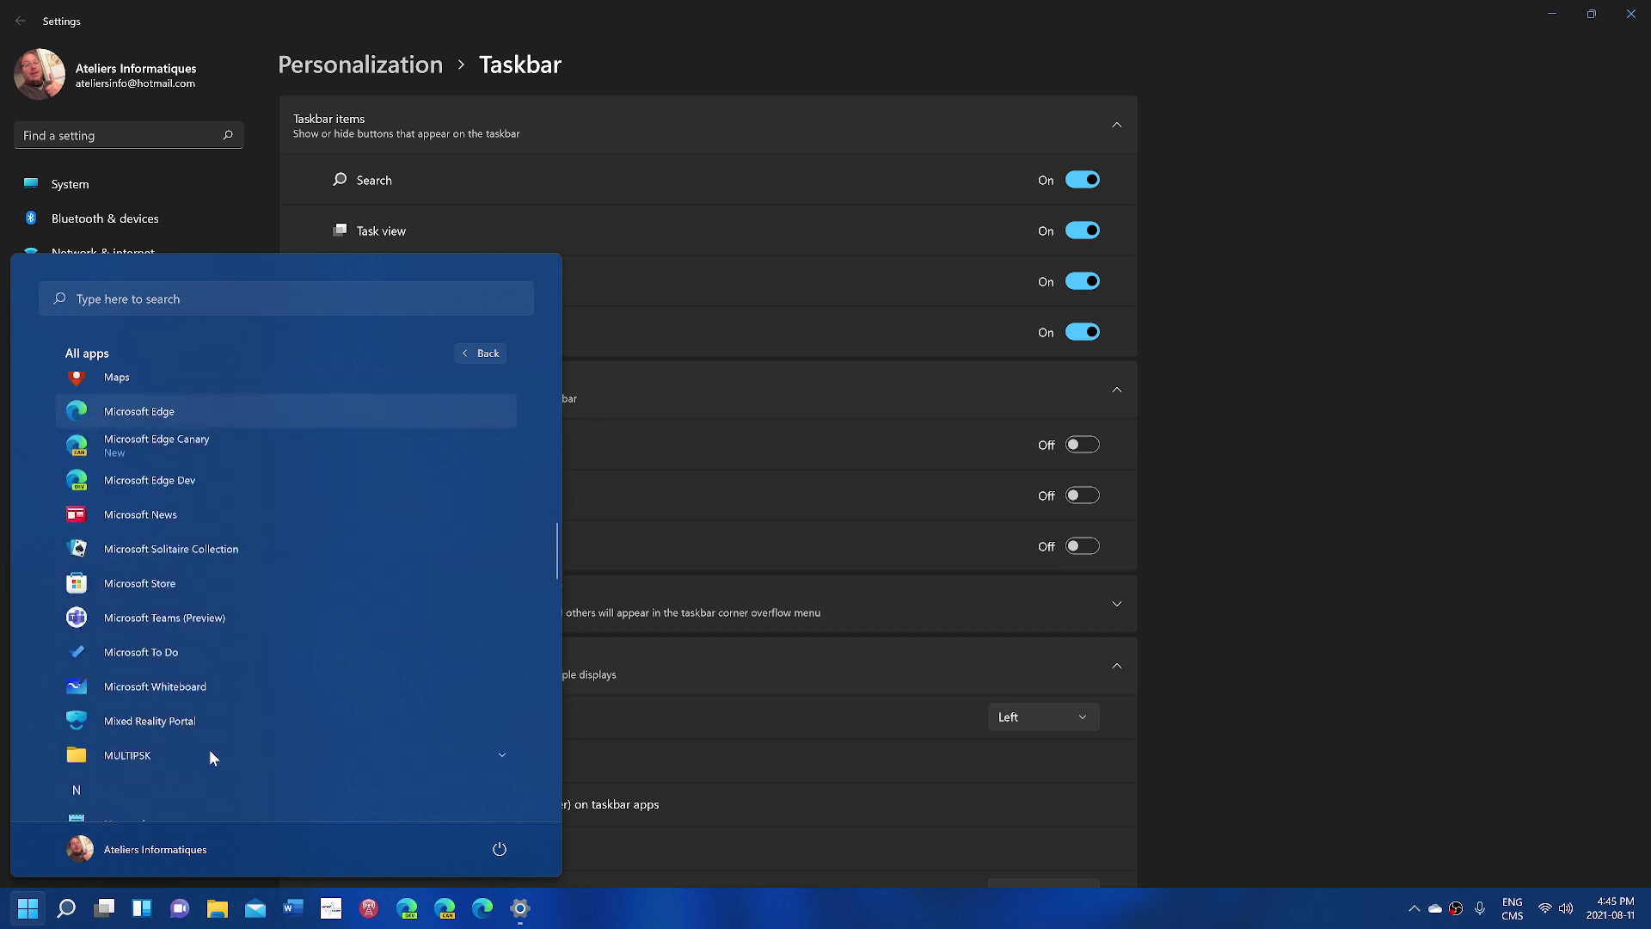
pyautogui.scroll(2, 209, 750)
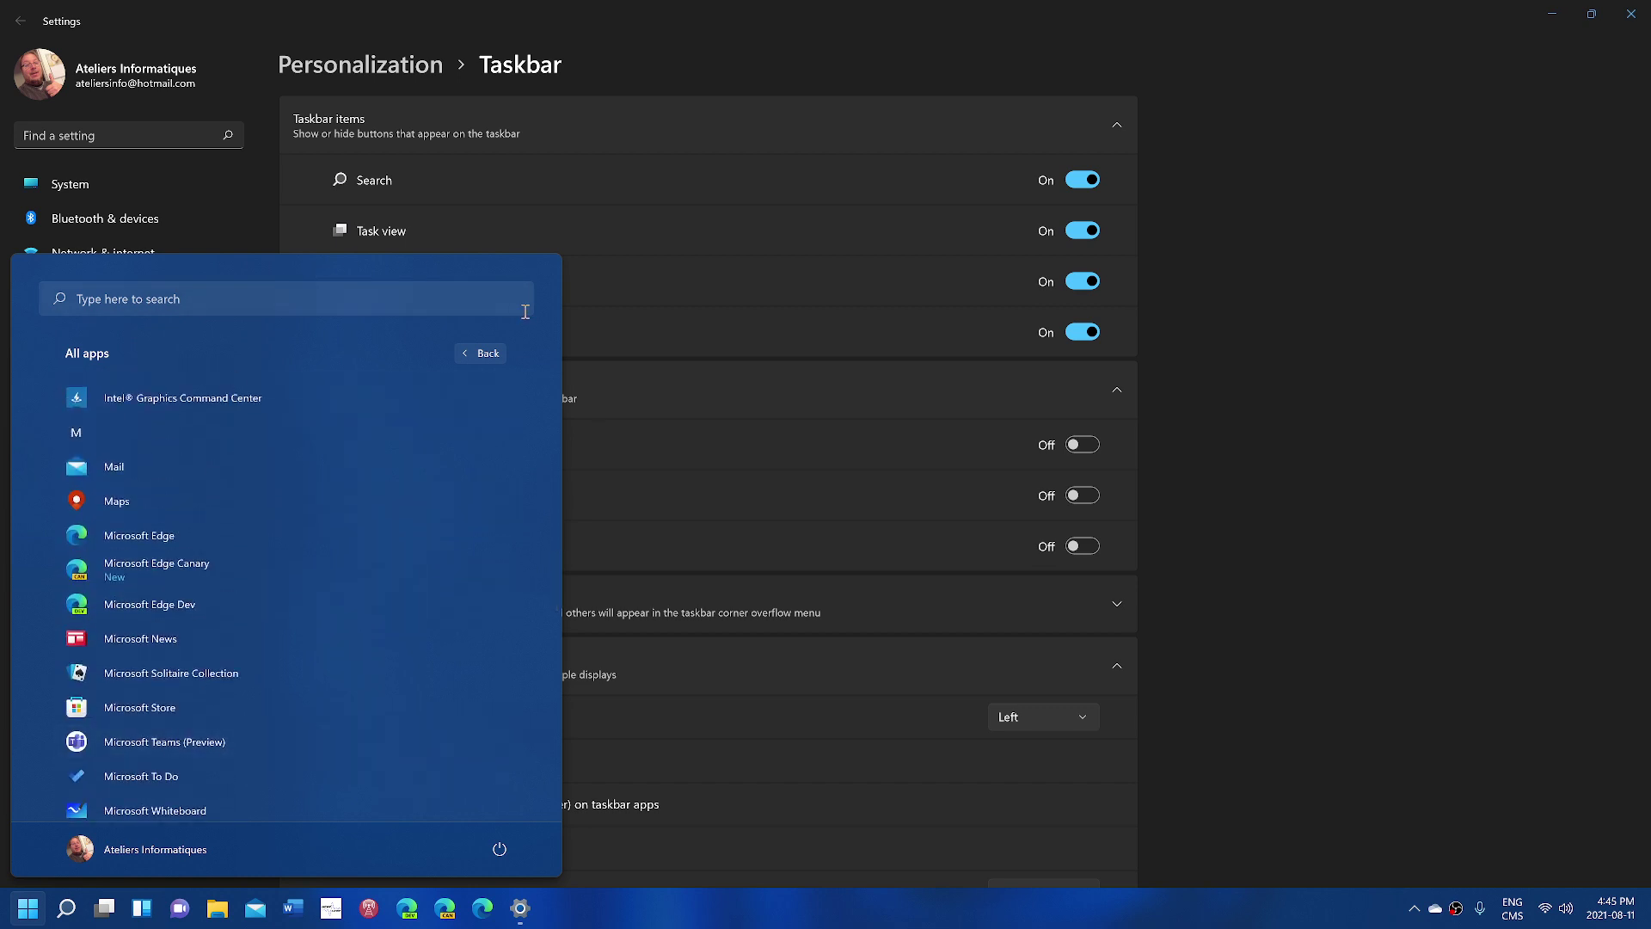
# Return Start to Pinned, dismiss it, and set Taskbar alignment back to Center
pyautogui.click(497, 356)
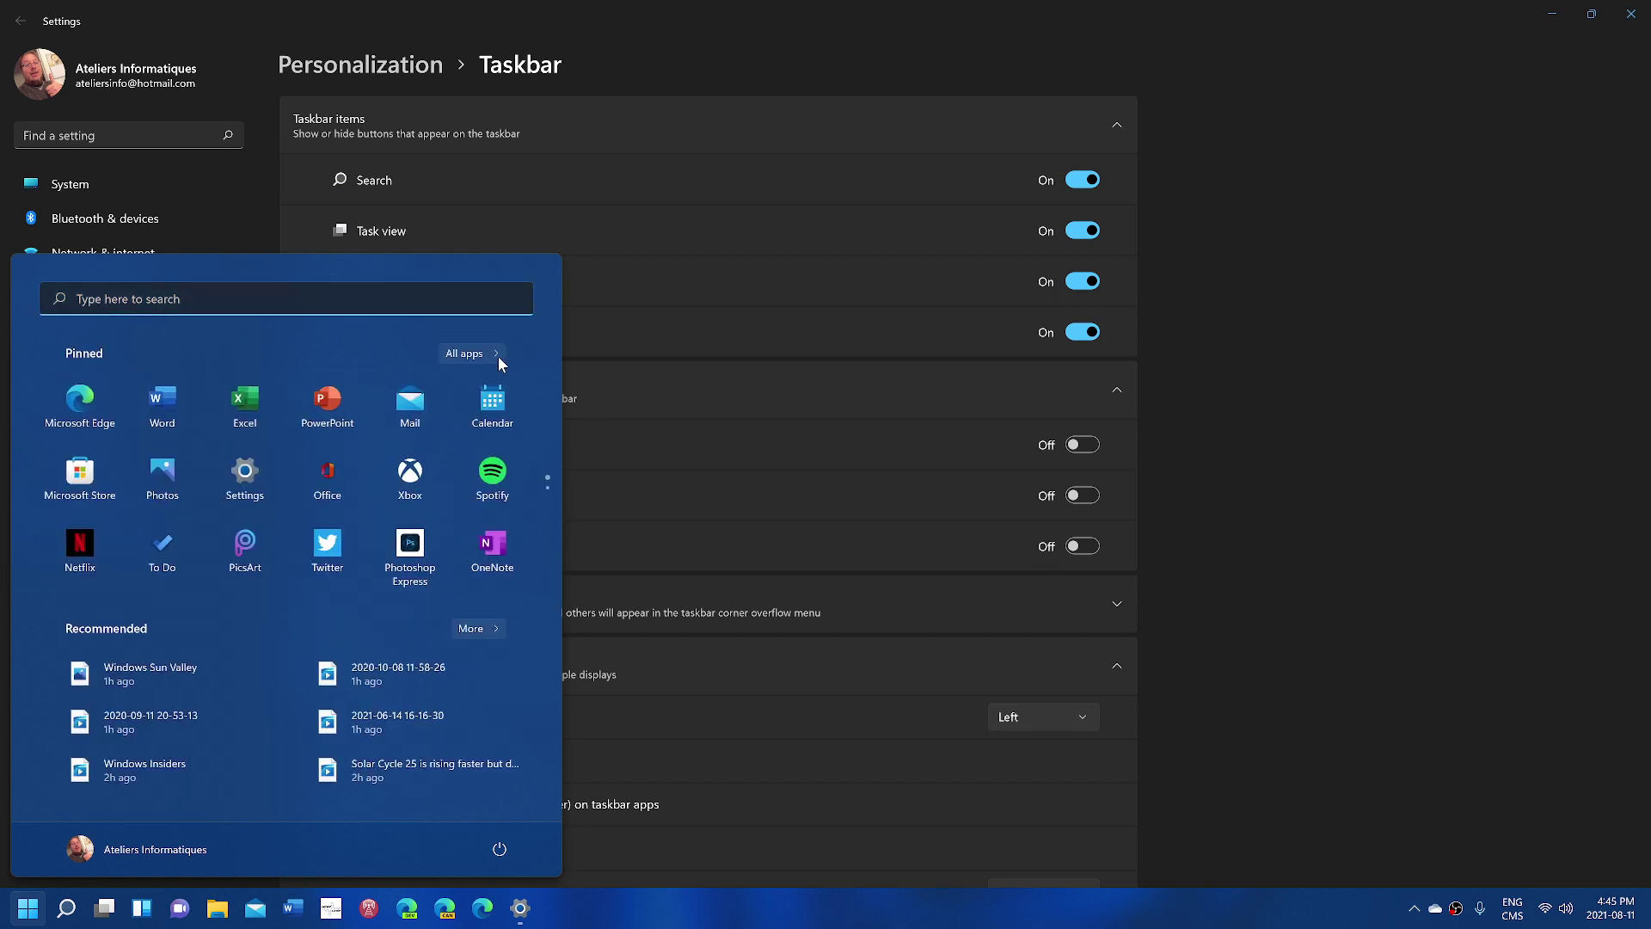
pyautogui.click(1237, 679)
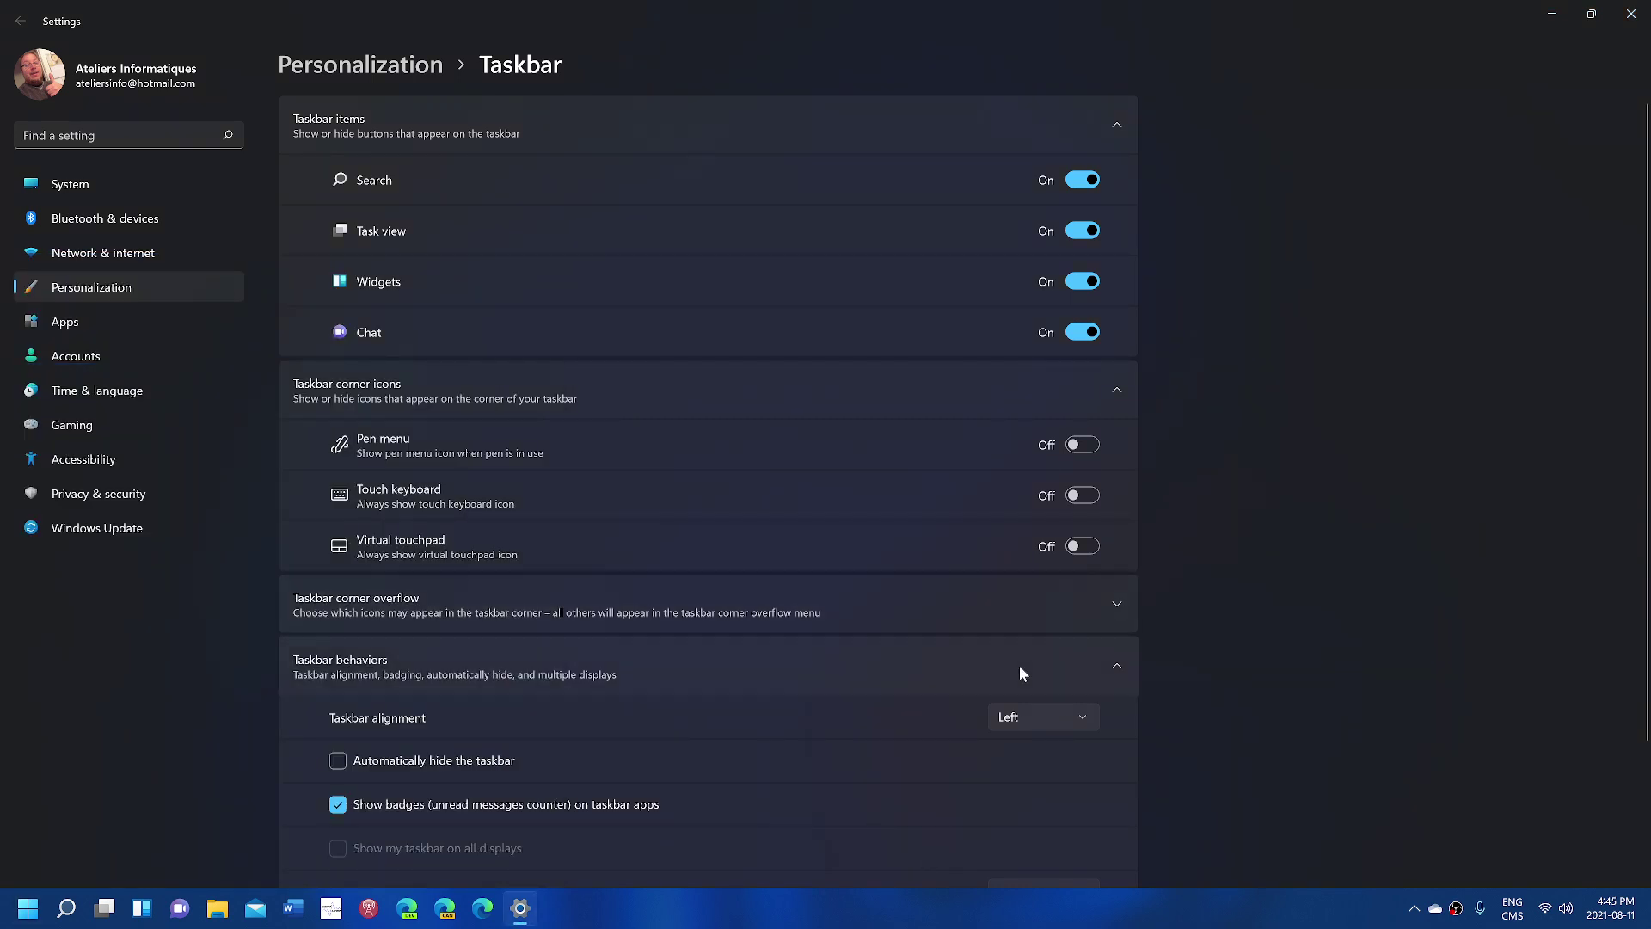
pyautogui.click(1047, 722)
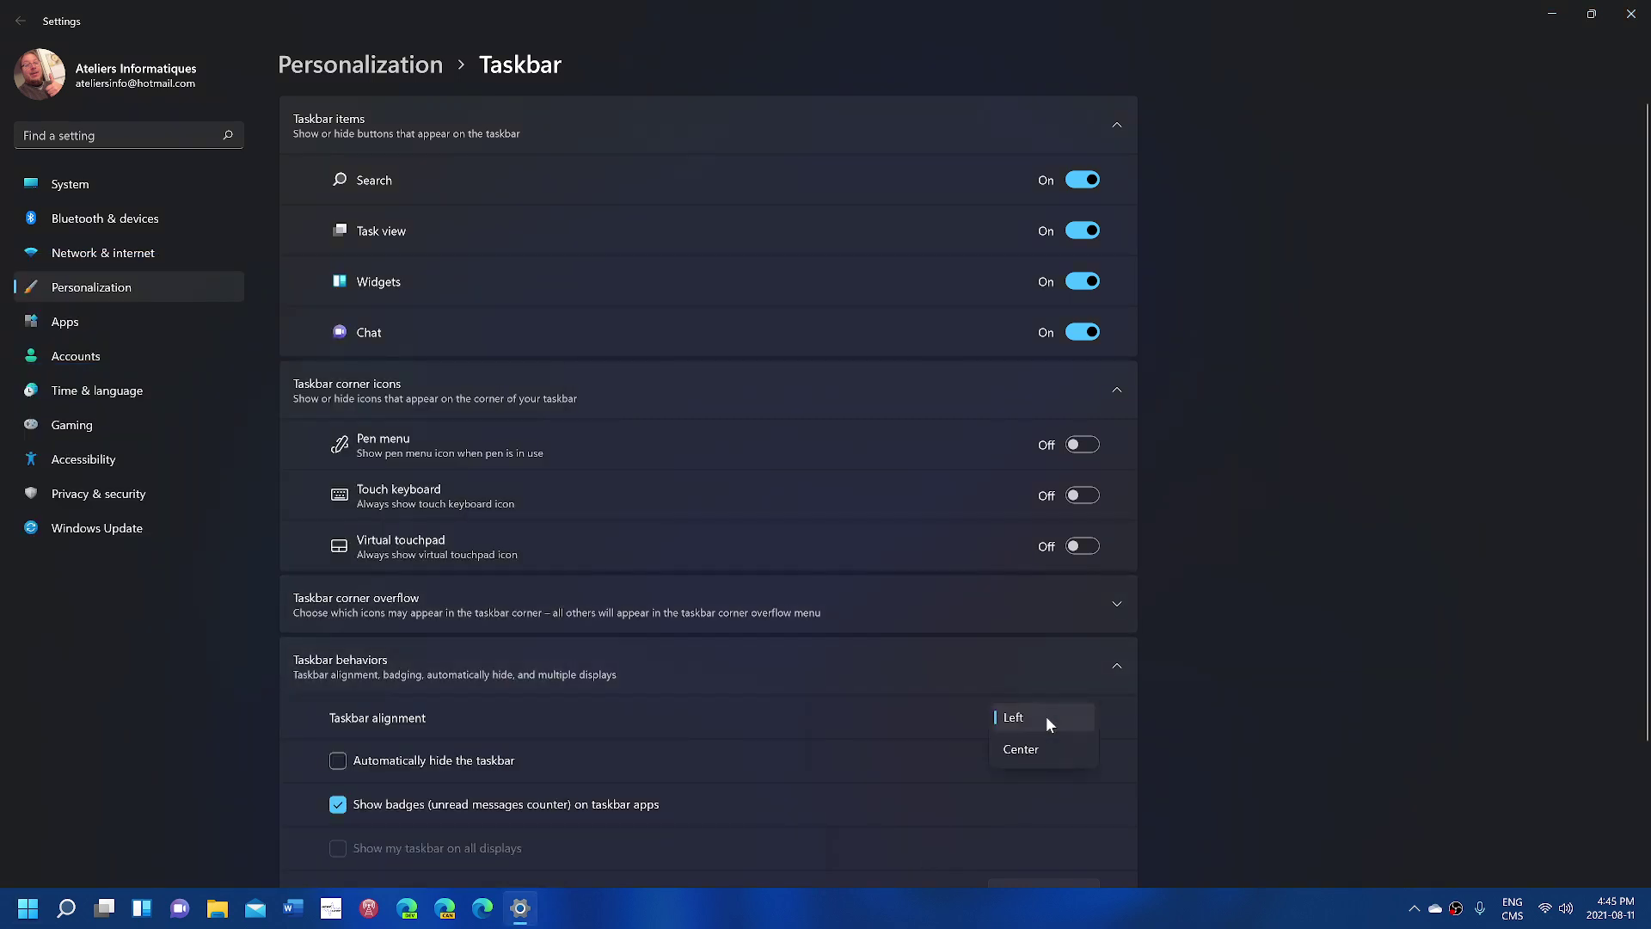
pyautogui.click(1045, 760)
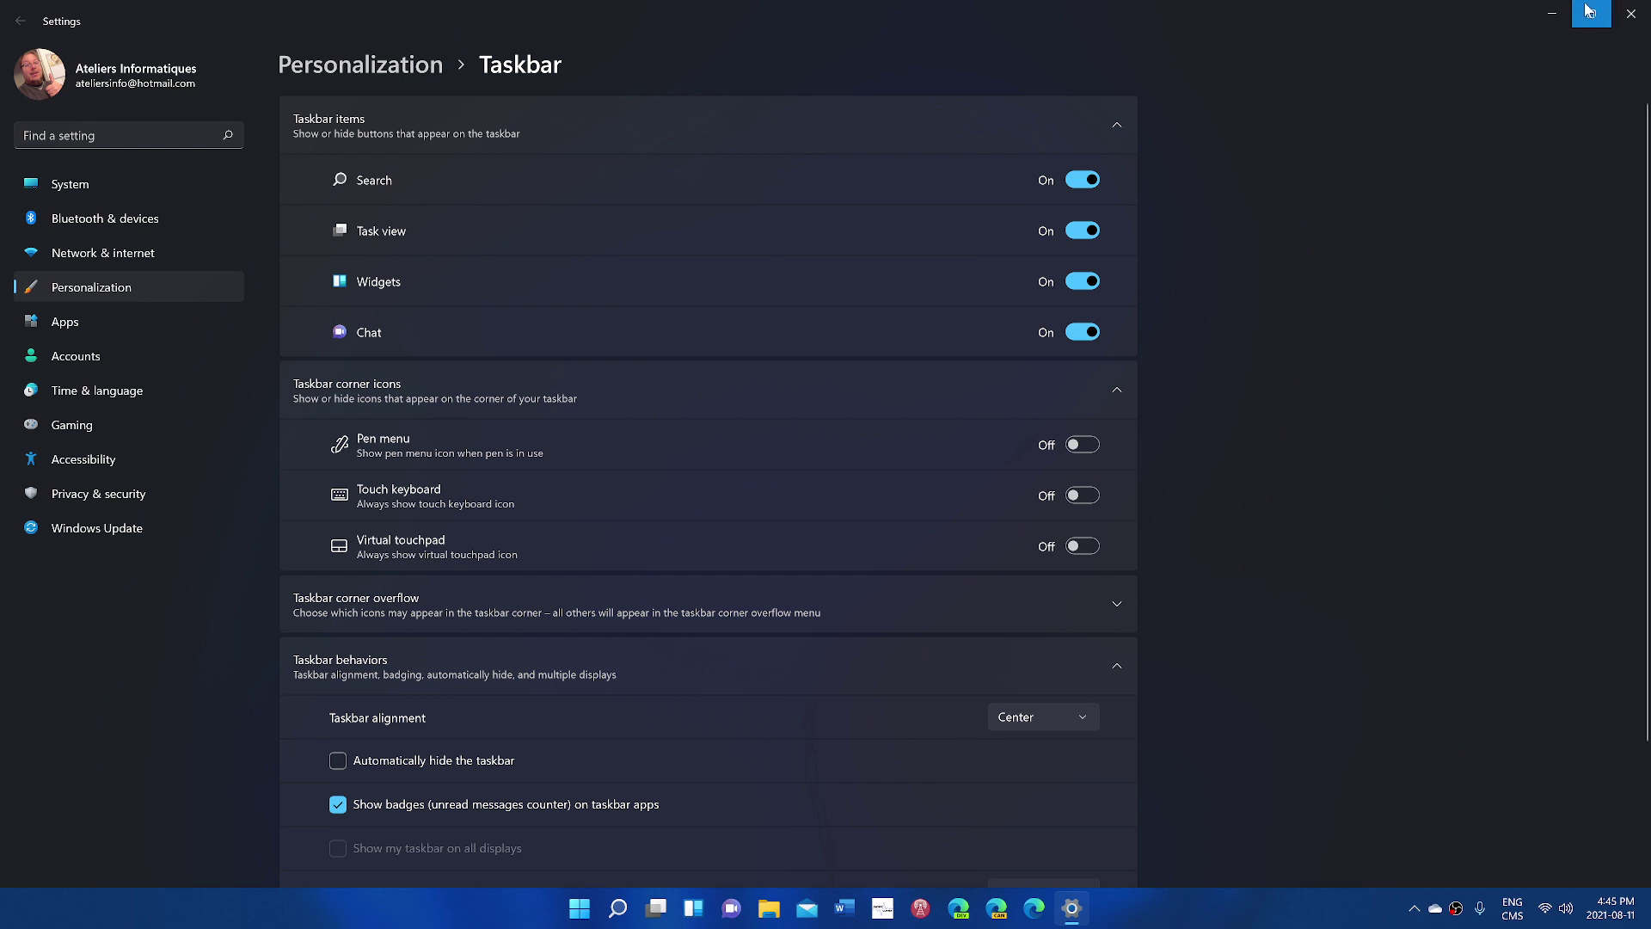
# Close Settings, open This PC > Videos in File Explorer, and select the Windows 11 video
pyautogui.click(1628, 15)
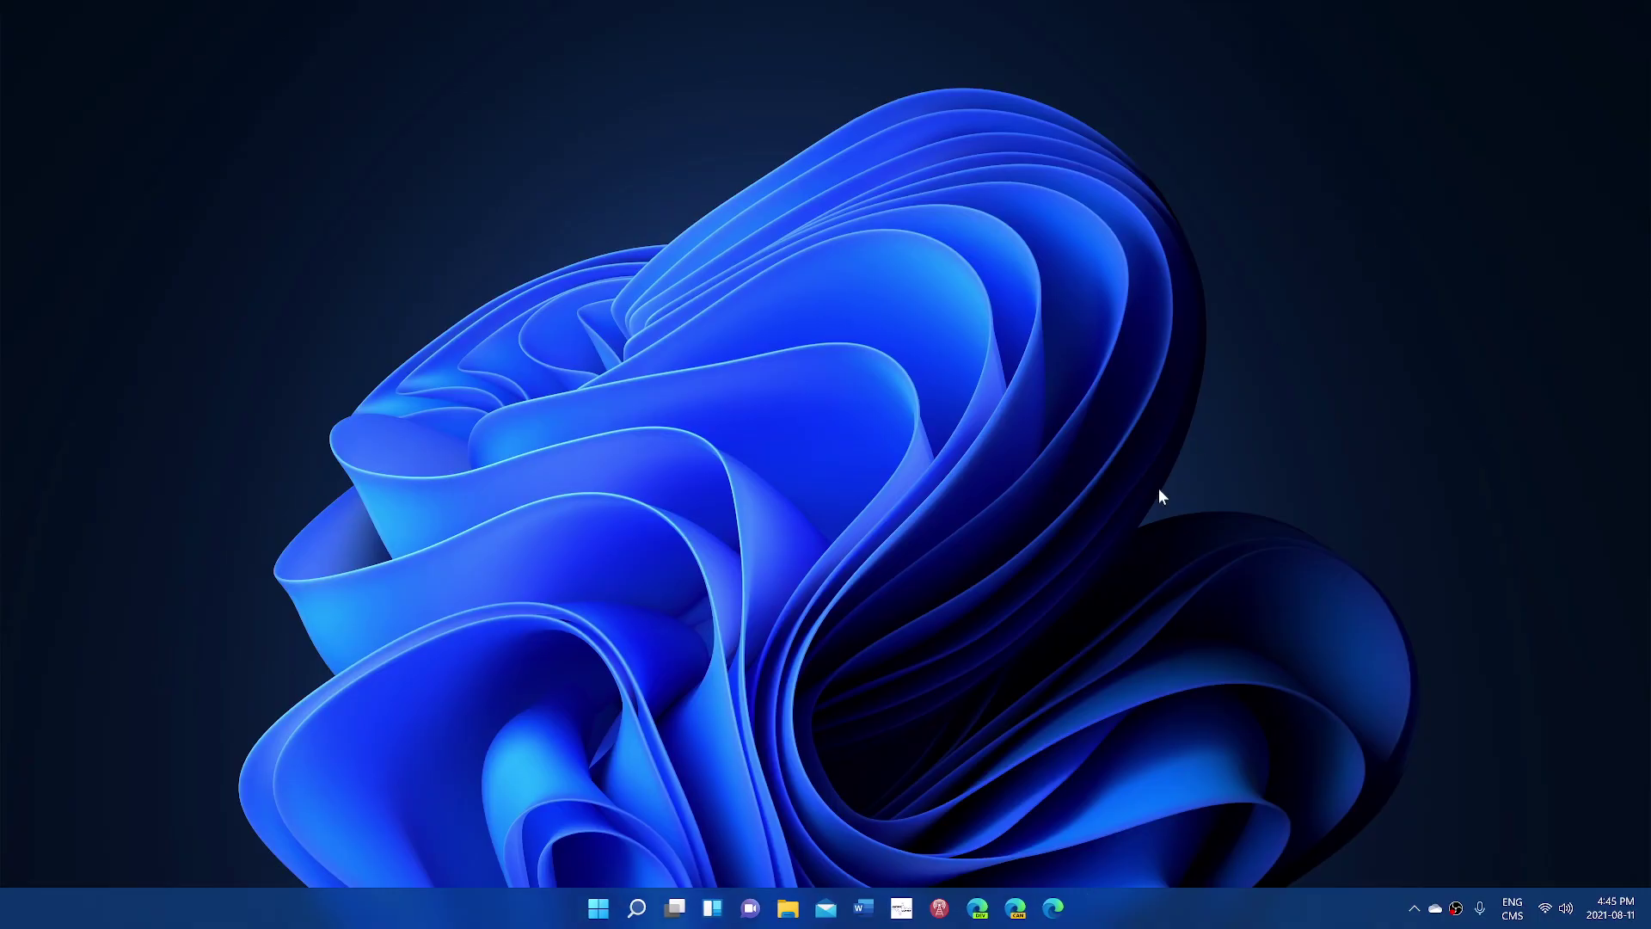
pyautogui.click(790, 910)
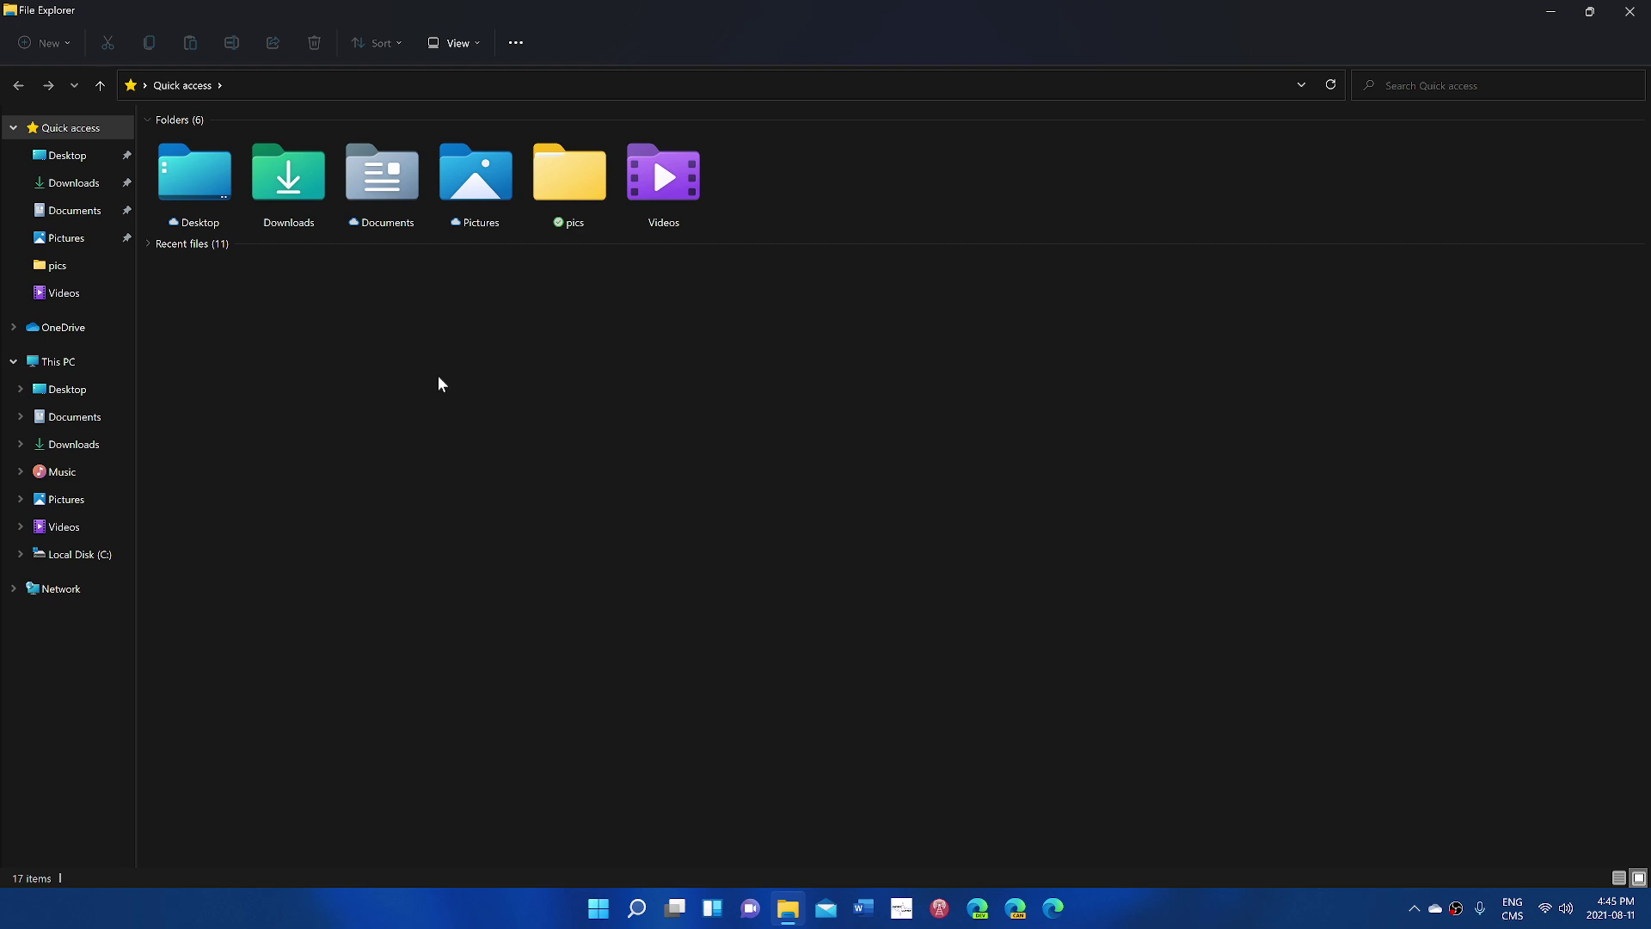
pyautogui.doubleClick(663, 181)
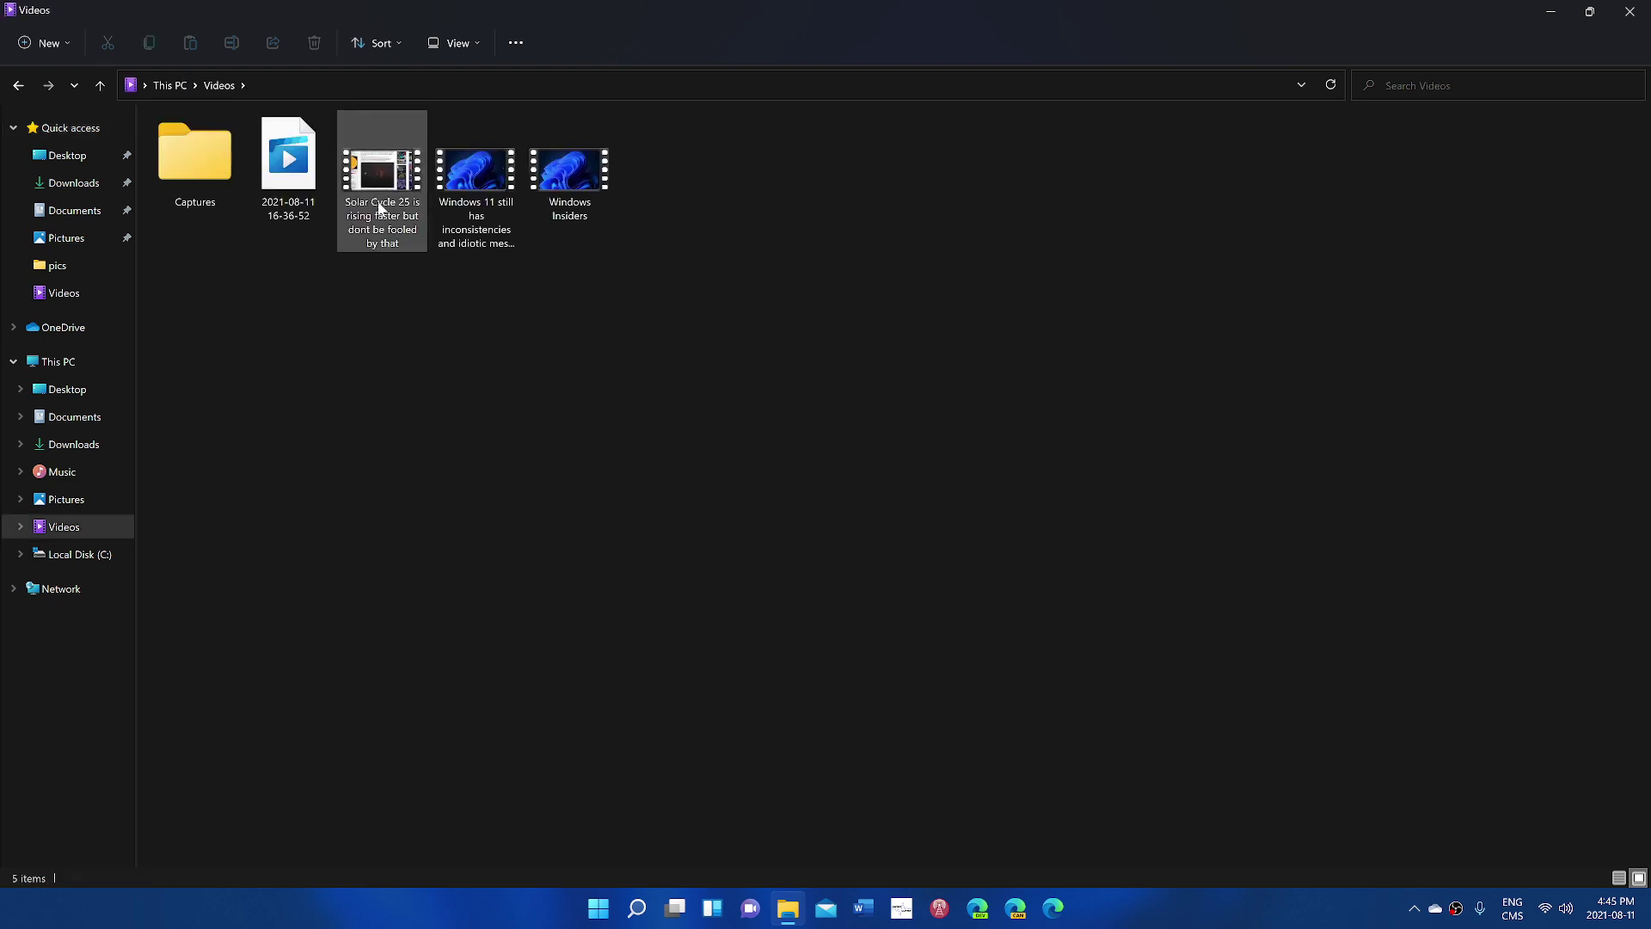
pyautogui.click(463, 170)
pyautogui.rightClick(462, 167)
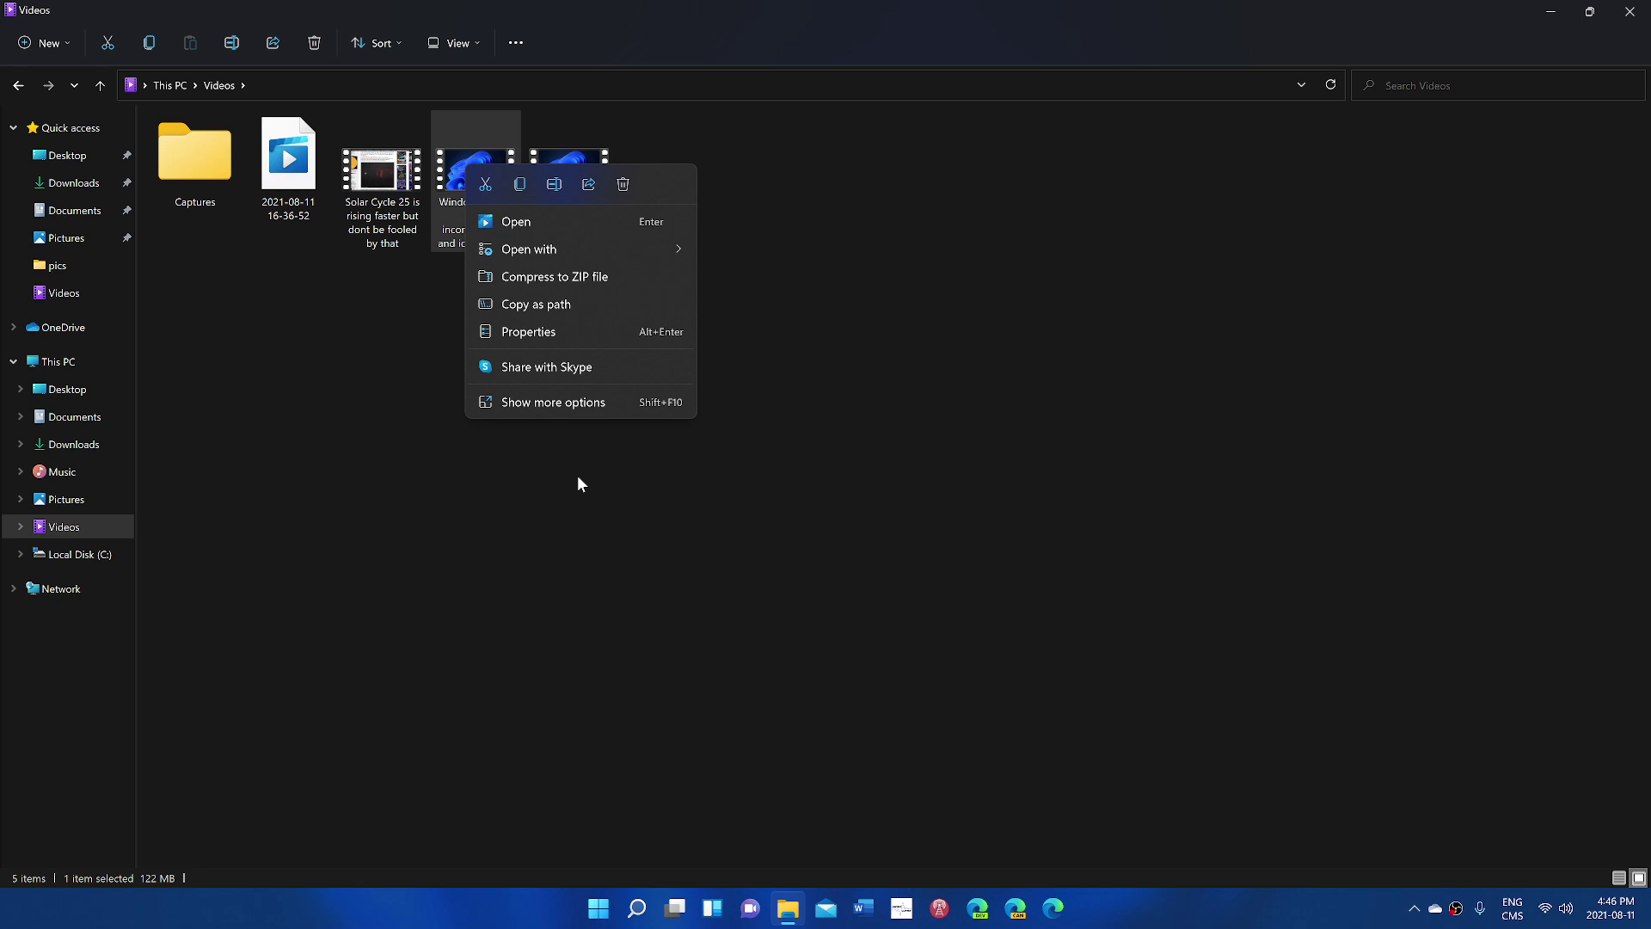
pyautogui.click(885, 513)
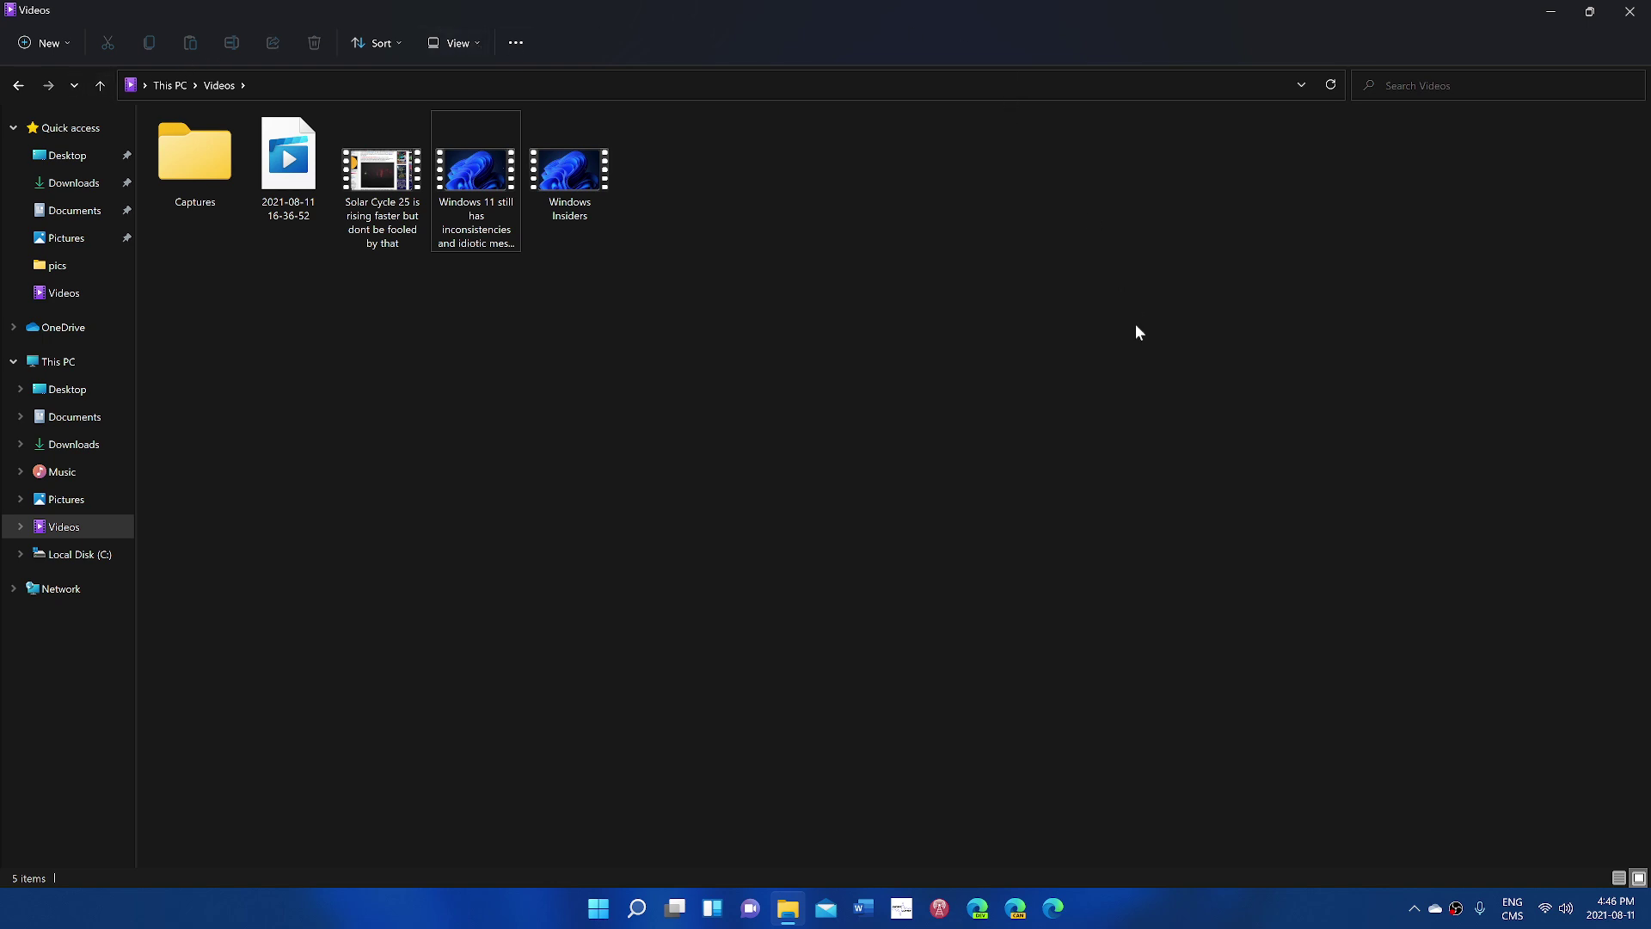
# Close the File Explorer window, leaving the empty desktop with the centred taskbar
pyautogui.click(1631, 13)
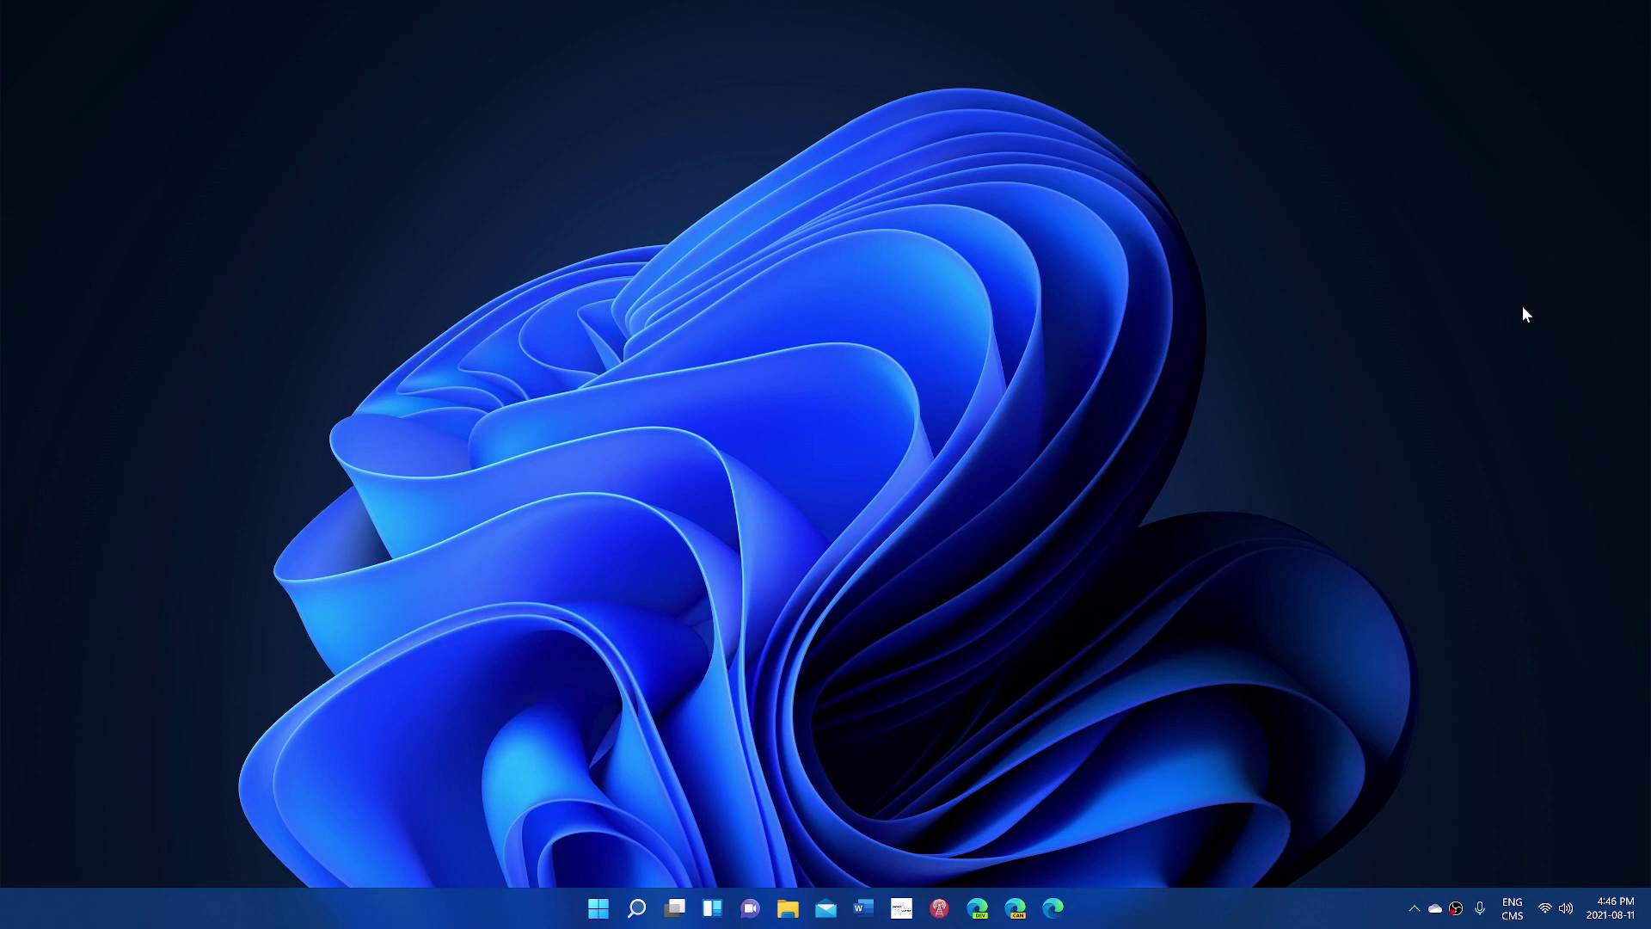